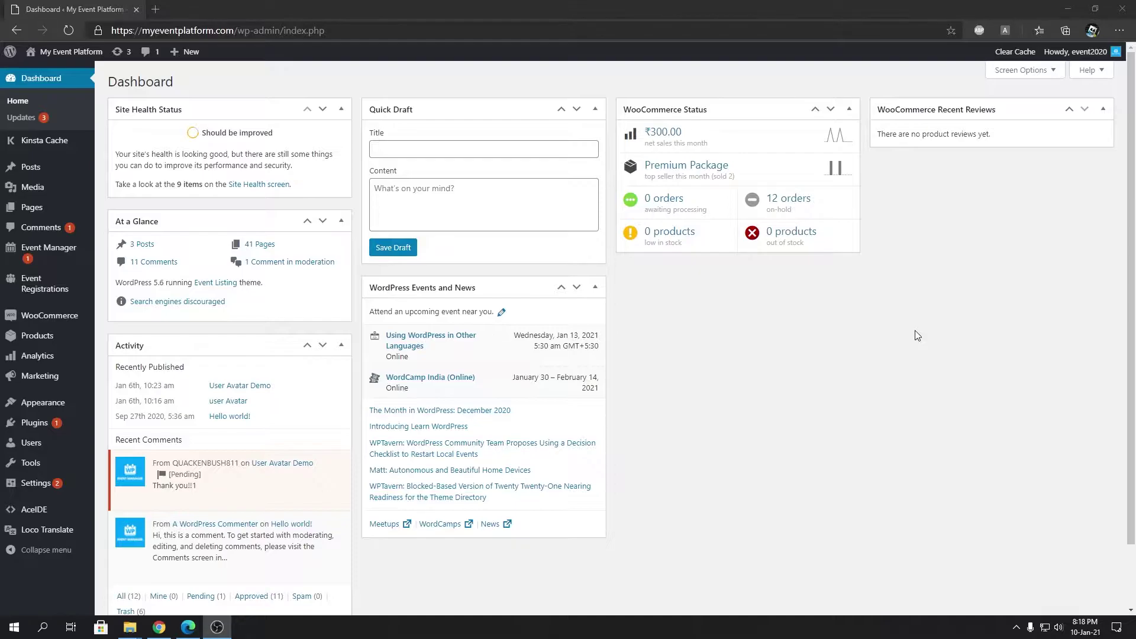
Open a new browser tab beside the WordPress admin dashboard tab
{"action": "left_click", "coordinate": [156, 9]}
Go to wp-eventmanager.com and open its Knowledge Base from the footer
{"action": "type", "text": "wp-eventmanager.com"}
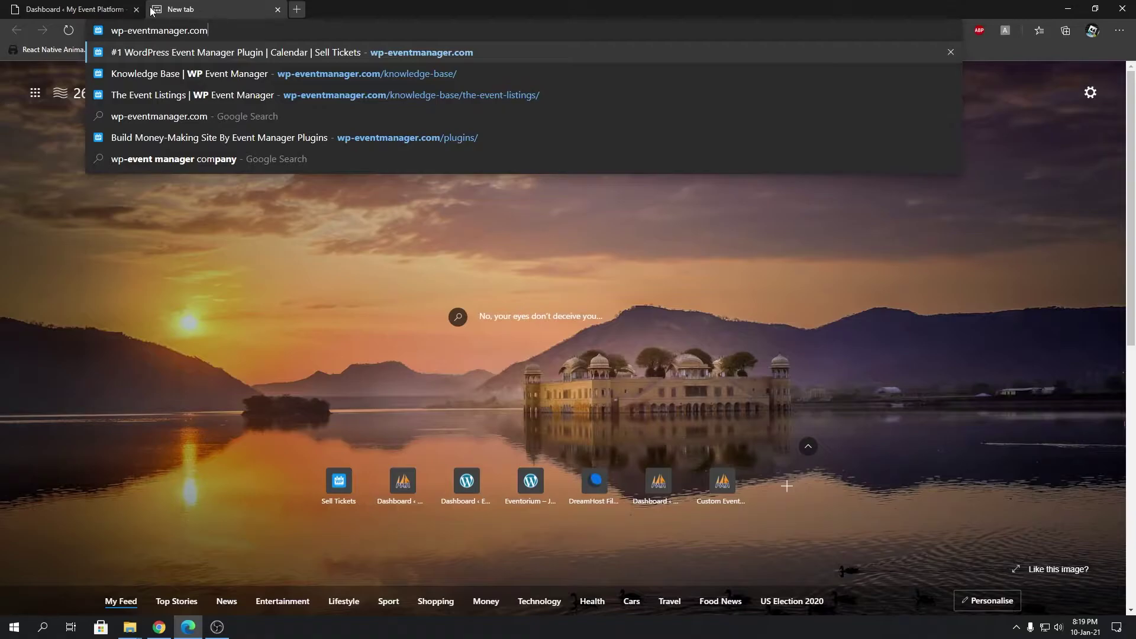
{"action": "key", "text": "Return"}
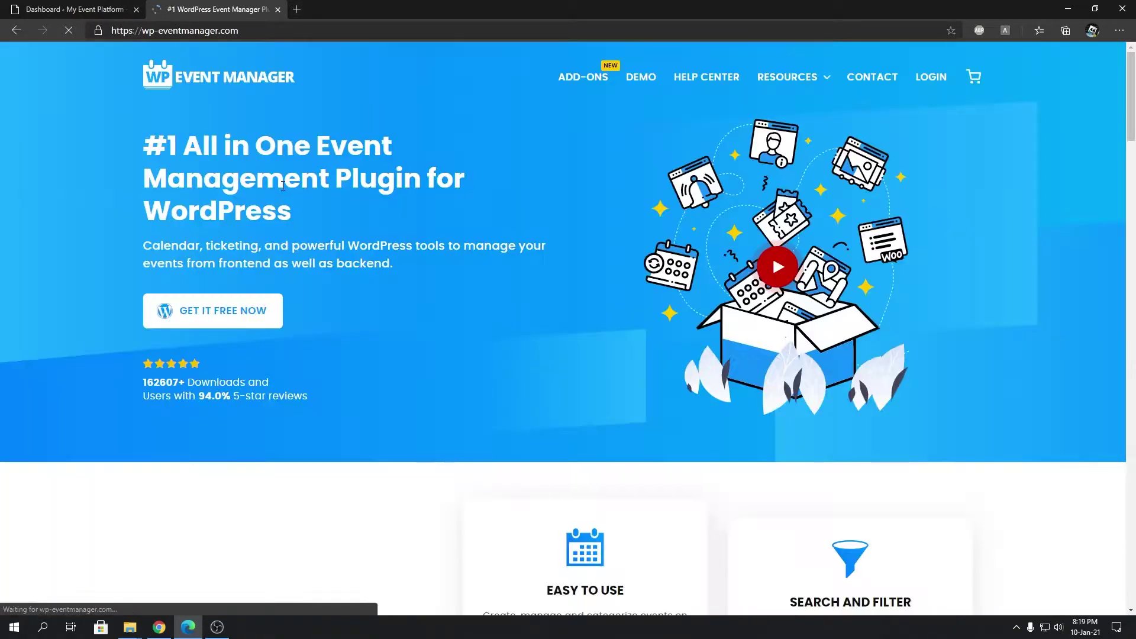
{"action": "scroll", "coordinate": [282, 185], "scroll_direction": "down", "scroll_amount": 15}
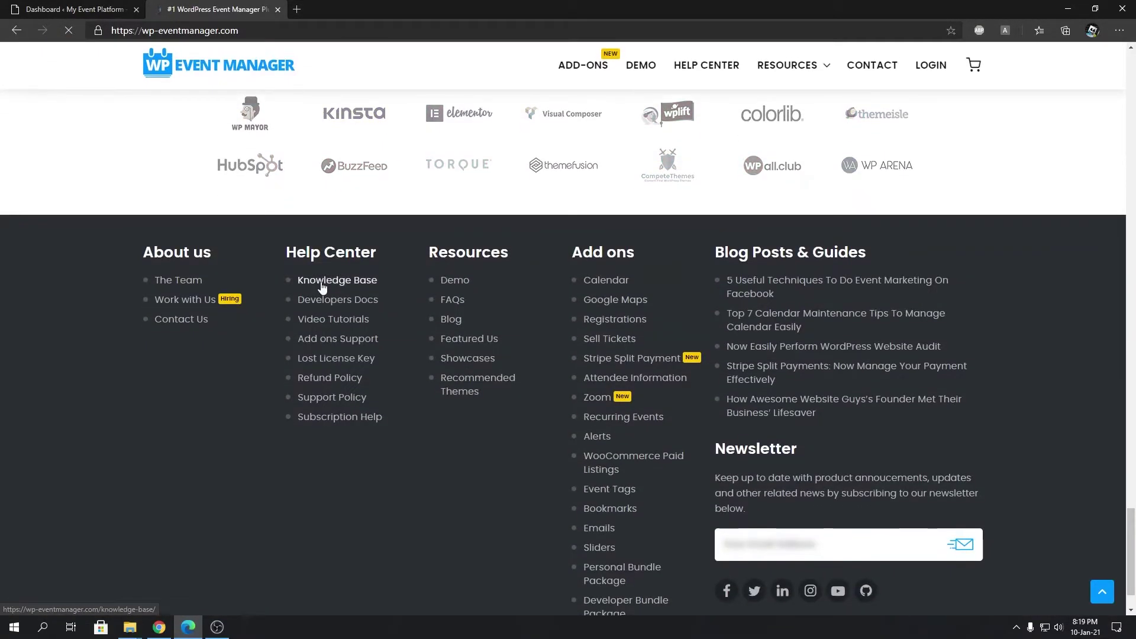
{"action": "left_click", "coordinate": [322, 282]}
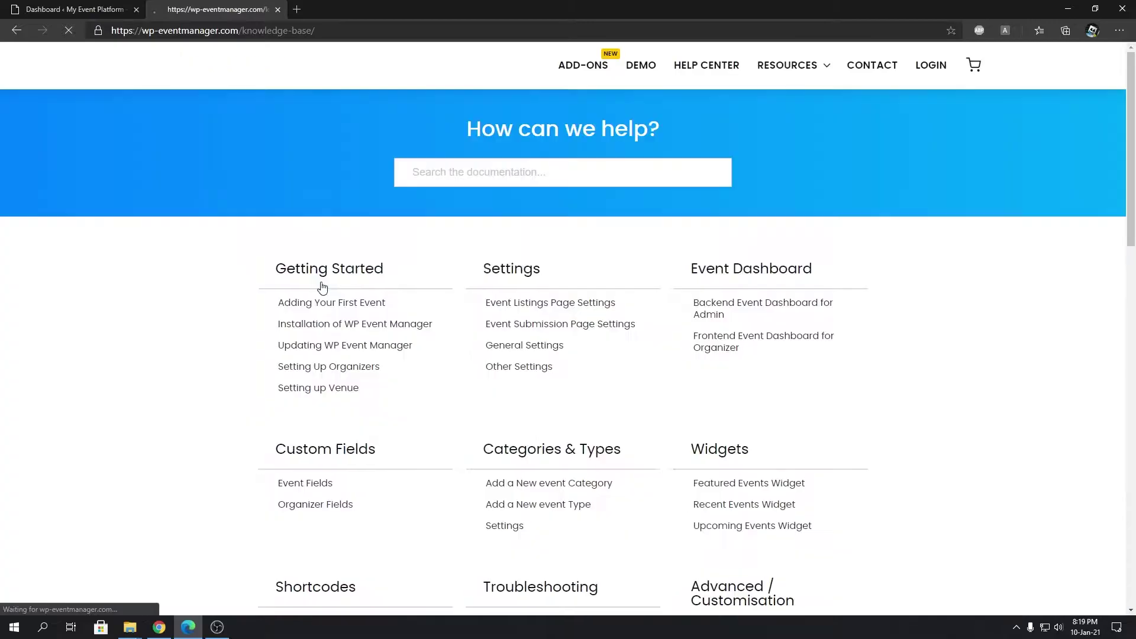
Search 'the single event listing', read that article, then return to the dashboard tab
{"action": "left_click", "coordinate": [418, 176]}
{"action": "type", "text": "the single event listing"}
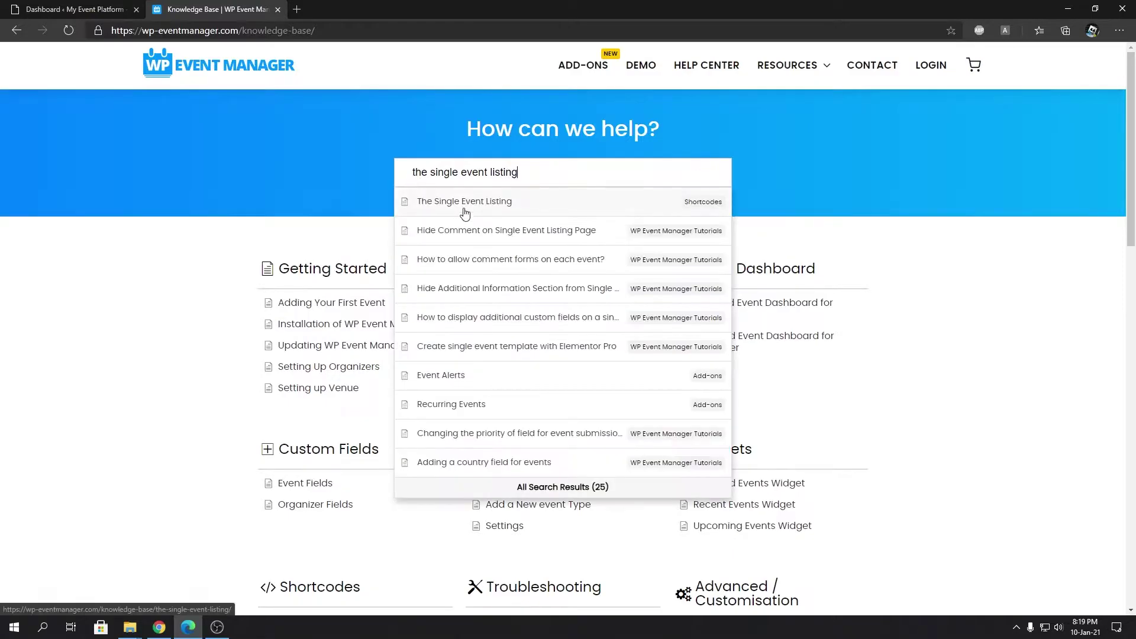
{"action": "left_click", "coordinate": [465, 204]}
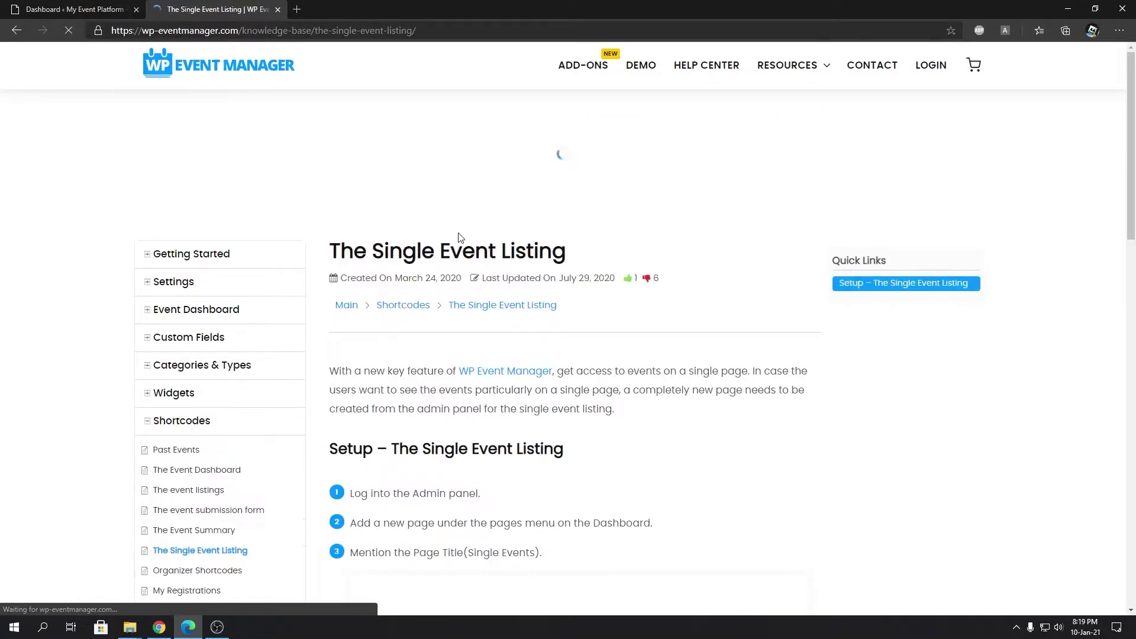
{"action": "scroll", "coordinate": [526, 343], "scroll_direction": "down", "scroll_amount": 5}
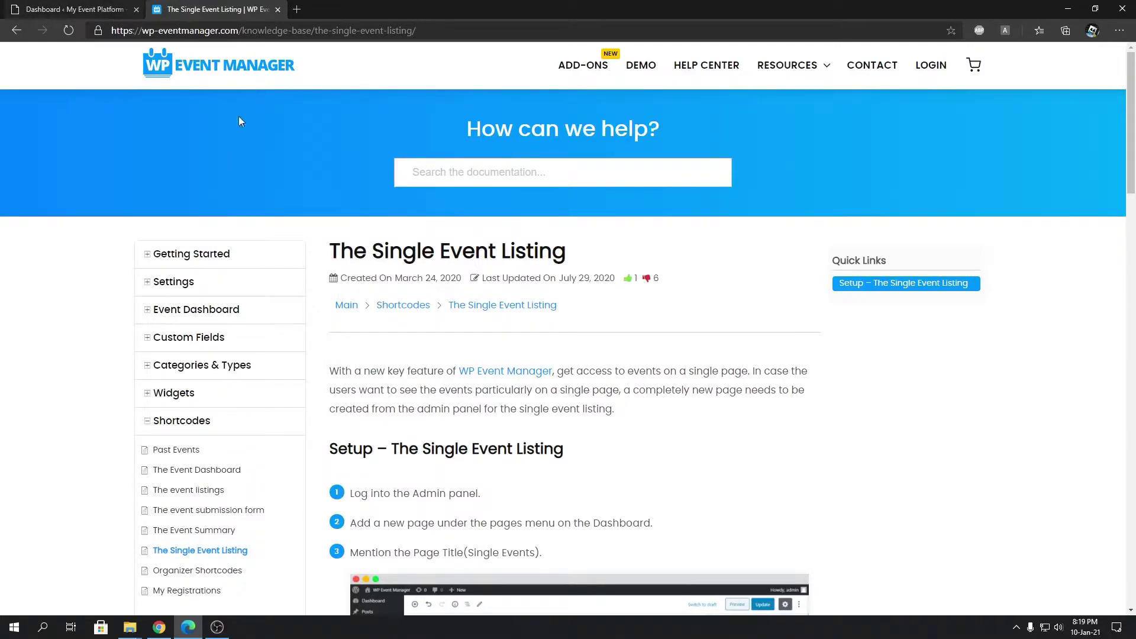
{"action": "scroll", "coordinate": [485, 367], "scroll_direction": "down", "scroll_amount": 3}
{"action": "scroll", "coordinate": [485, 367], "scroll_direction": "up", "scroll_amount": 3}
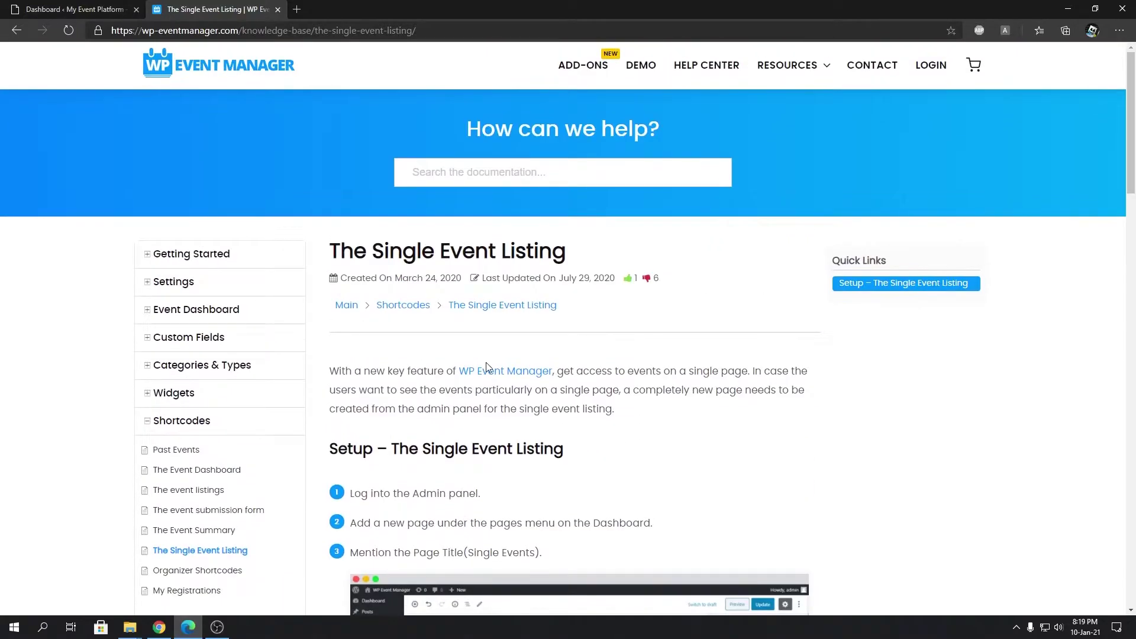
{"action": "scroll", "coordinate": [485, 367], "scroll_direction": "down", "scroll_amount": 3}
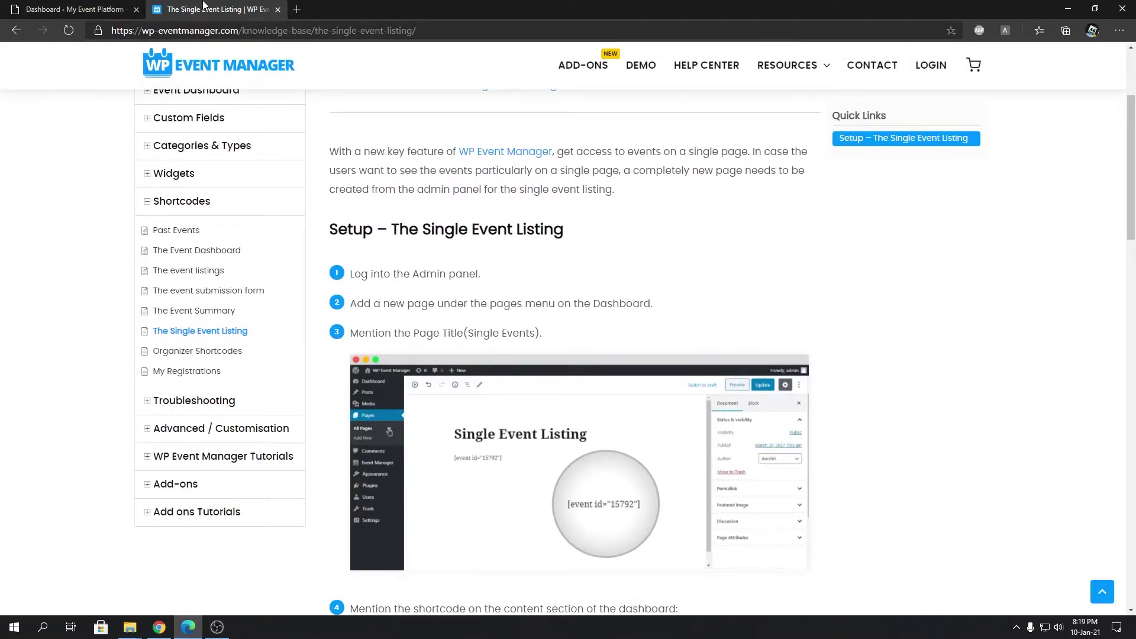
{"action": "key", "text": "ctrl+shift+Tab"}
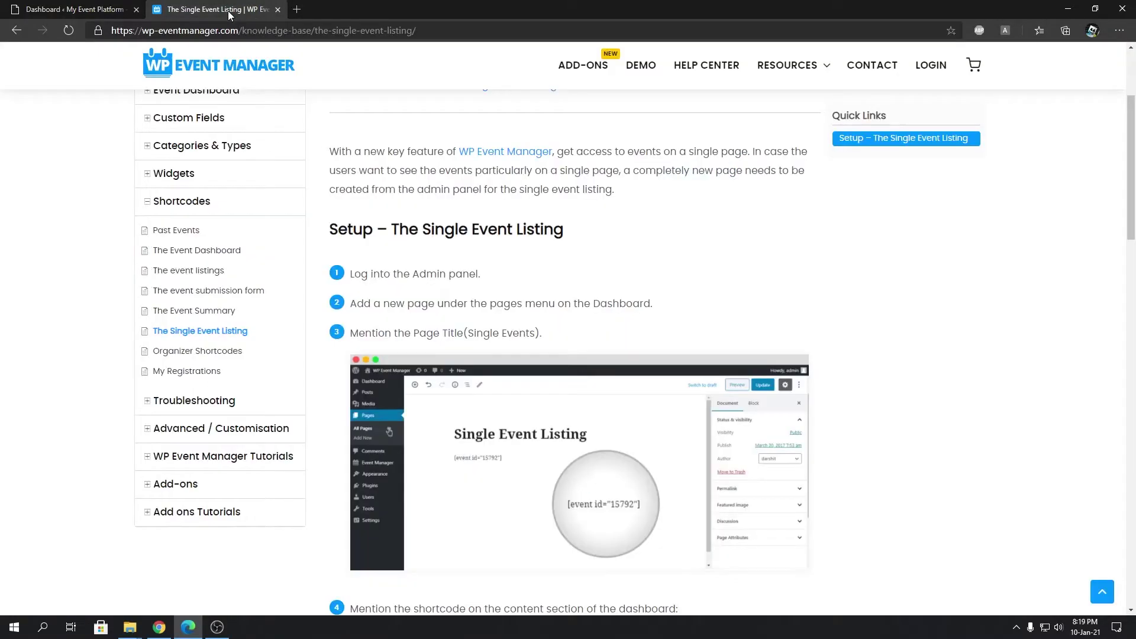
Open the live site in a new tab via the admin bar's Visit Site
{"action": "left_click", "coordinate": [229, 10]}
{"action": "left_click", "coordinate": [142, 9]}
{"action": "mouse_move", "coordinate": [60, 51]}
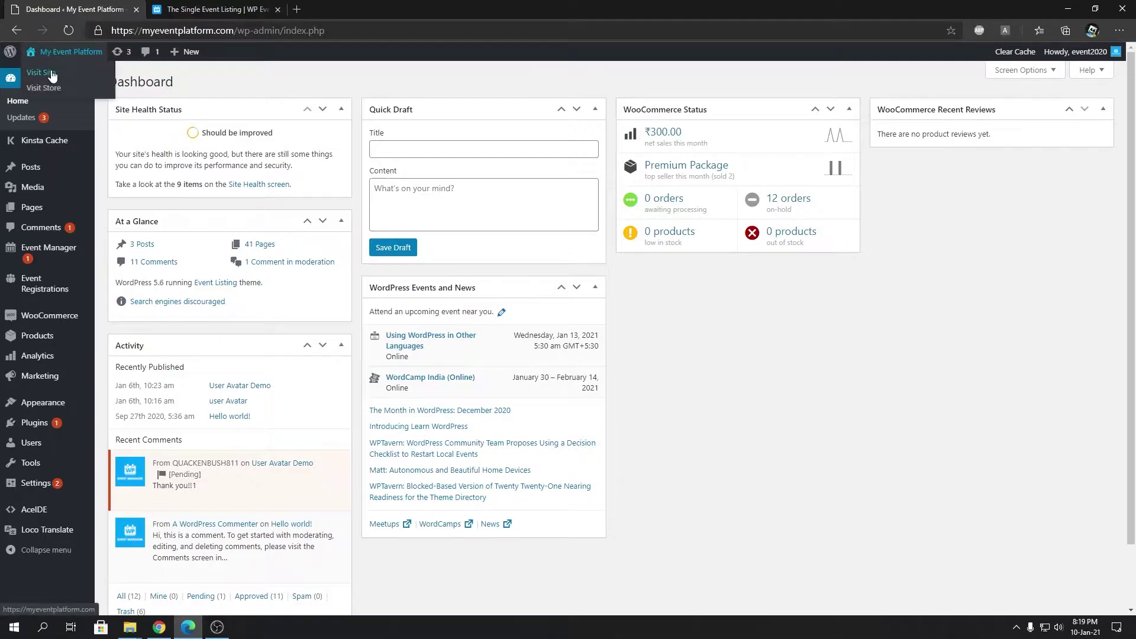
{"action": "left_click", "coordinate": [52, 74]}
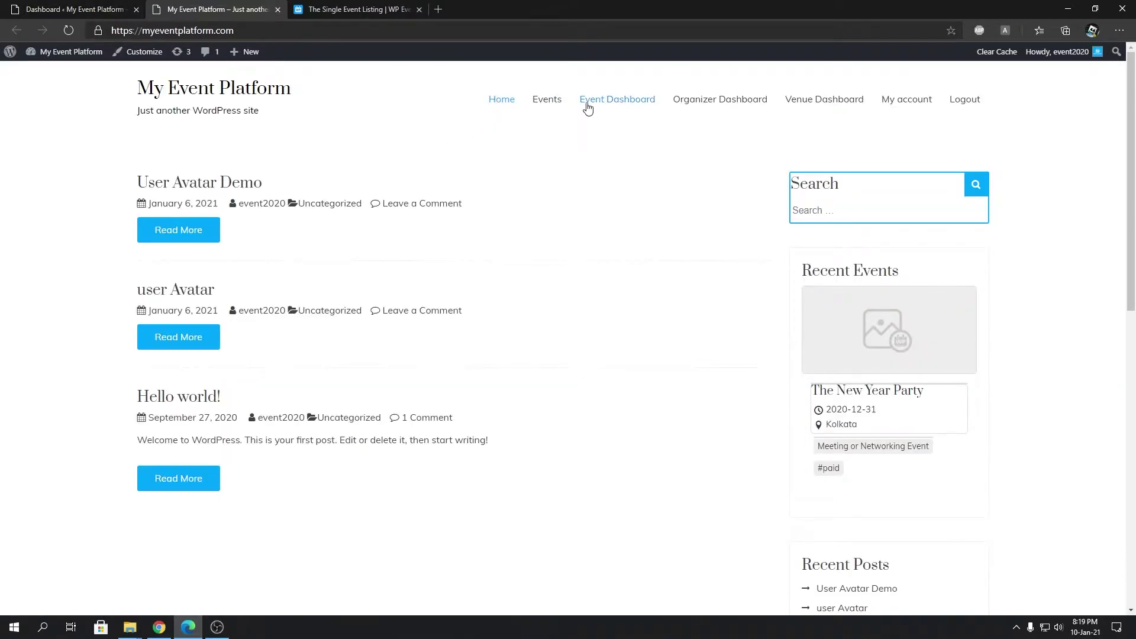
Open the Events listing and review the Another Awesome Event page details
{"action": "left_click", "coordinate": [547, 100]}
{"action": "scroll", "coordinate": [322, 254], "scroll_direction": "down", "scroll_amount": 4}
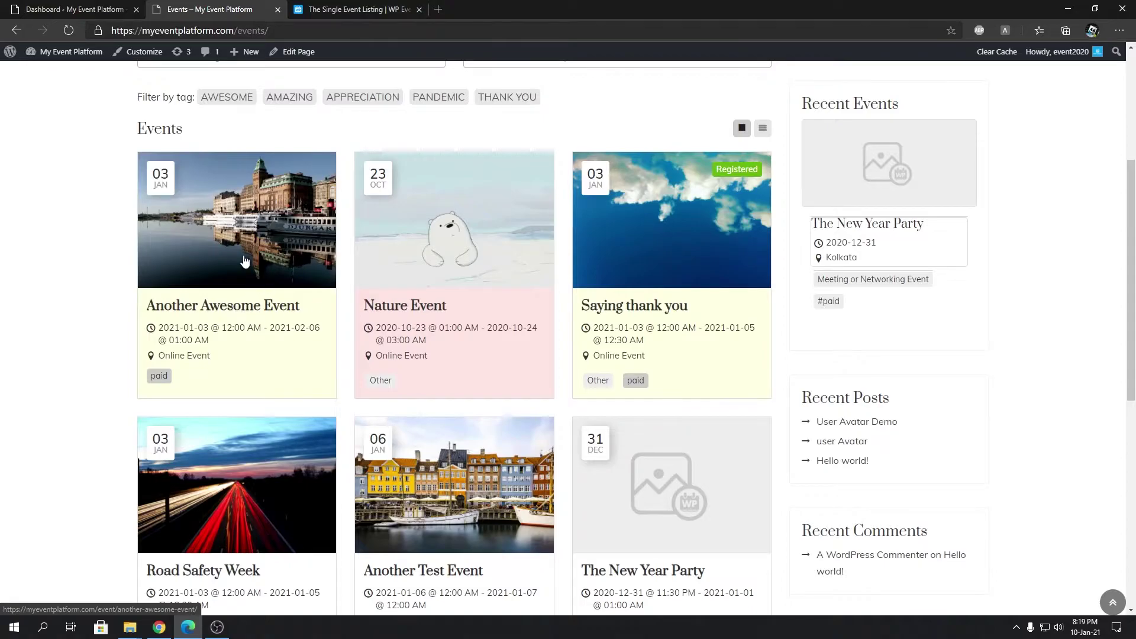
{"action": "left_click", "coordinate": [243, 258]}
{"action": "scroll", "coordinate": [324, 255], "scroll_direction": "down", "scroll_amount": 6}
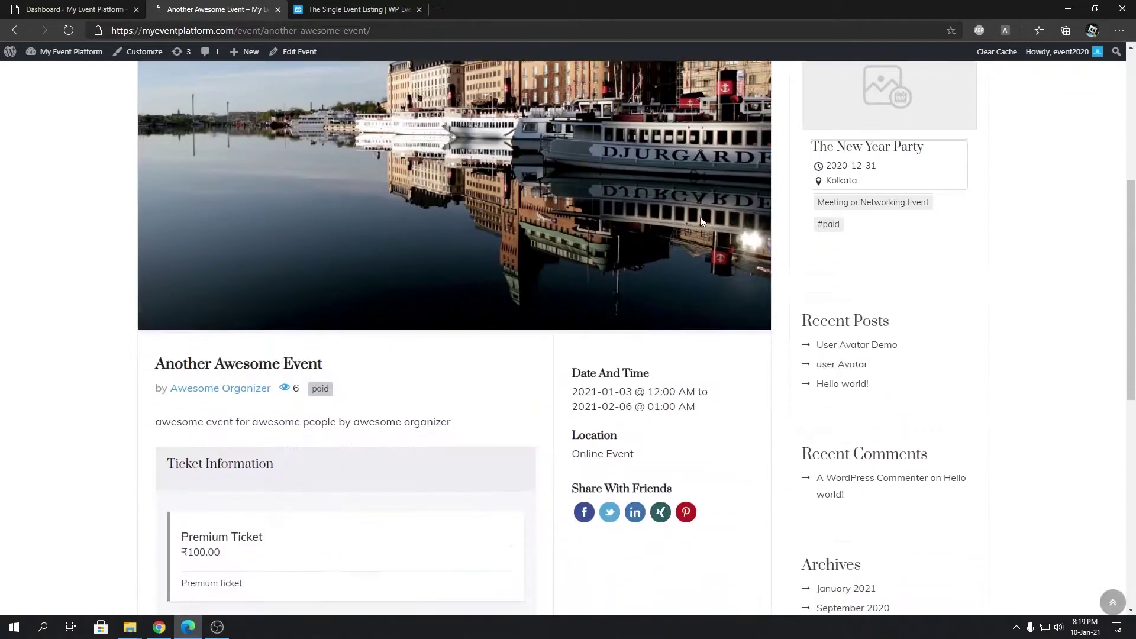
{"action": "scroll", "coordinate": [513, 426], "scroll_direction": "down", "scroll_amount": 4}
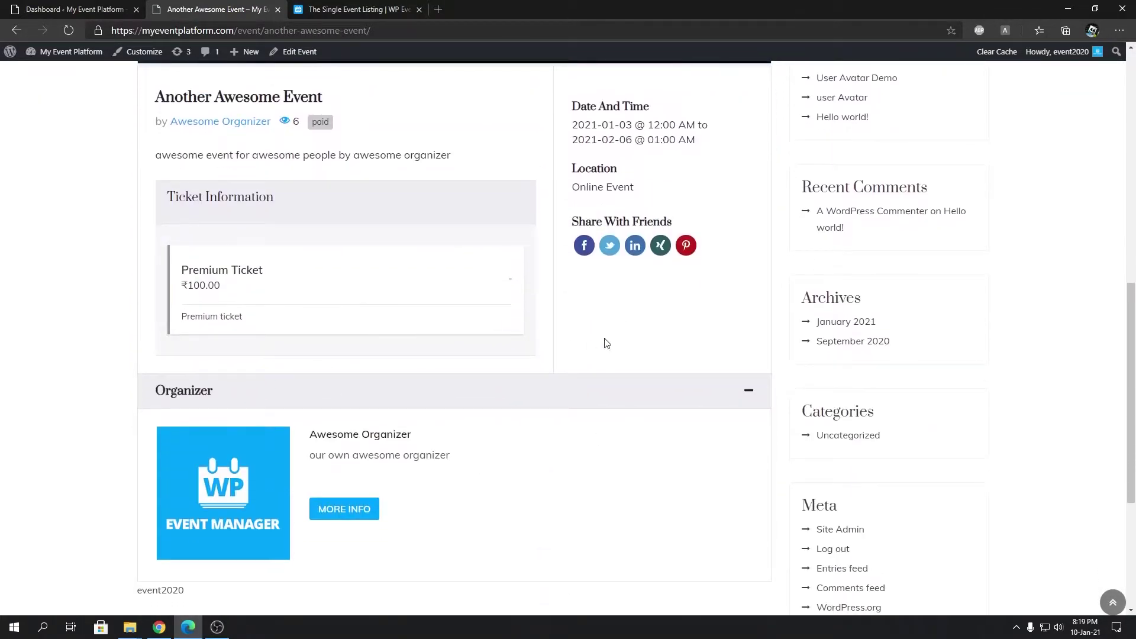
{"action": "scroll", "coordinate": [534, 385], "scroll_direction": "up", "scroll_amount": 10}
{"action": "scroll", "coordinate": [556, 376], "scroll_direction": "down", "scroll_amount": 10}
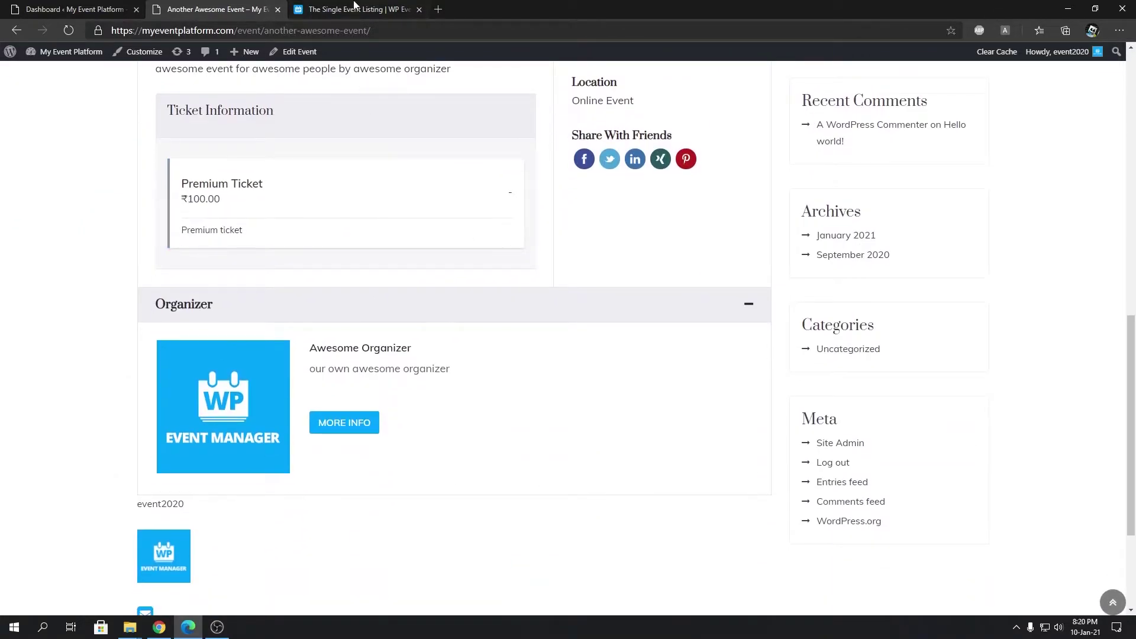
Select and copy the guide's step-4 shortcode [event id="3169"], then return to the event page
{"action": "left_click", "coordinate": [355, 7]}
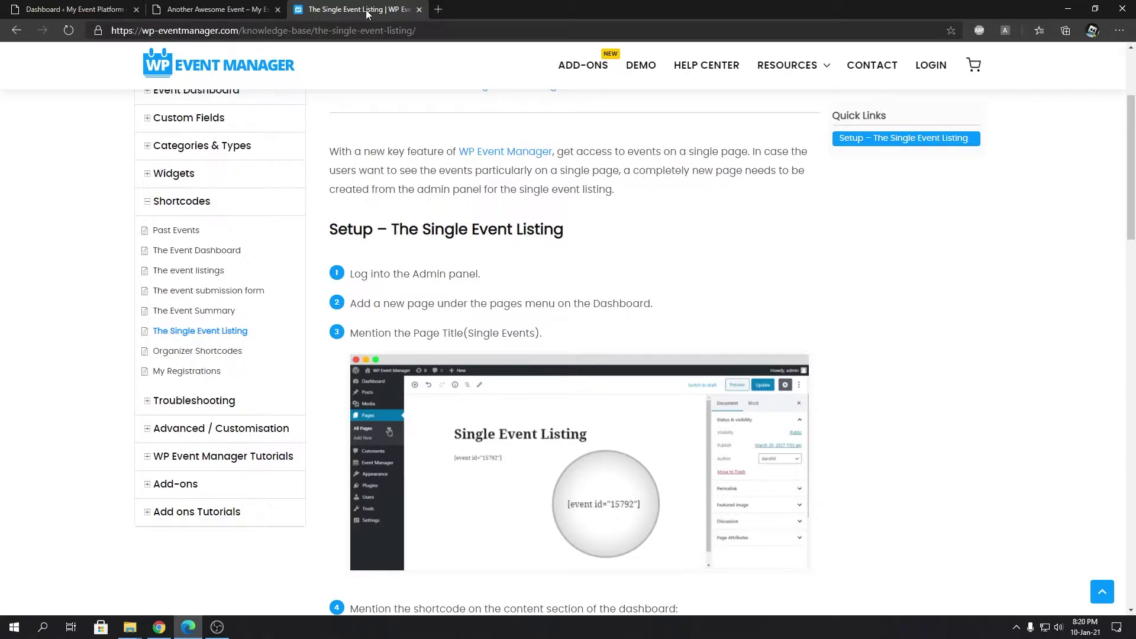
{"action": "scroll", "coordinate": [472, 181], "scroll_direction": "down", "scroll_amount": 3}
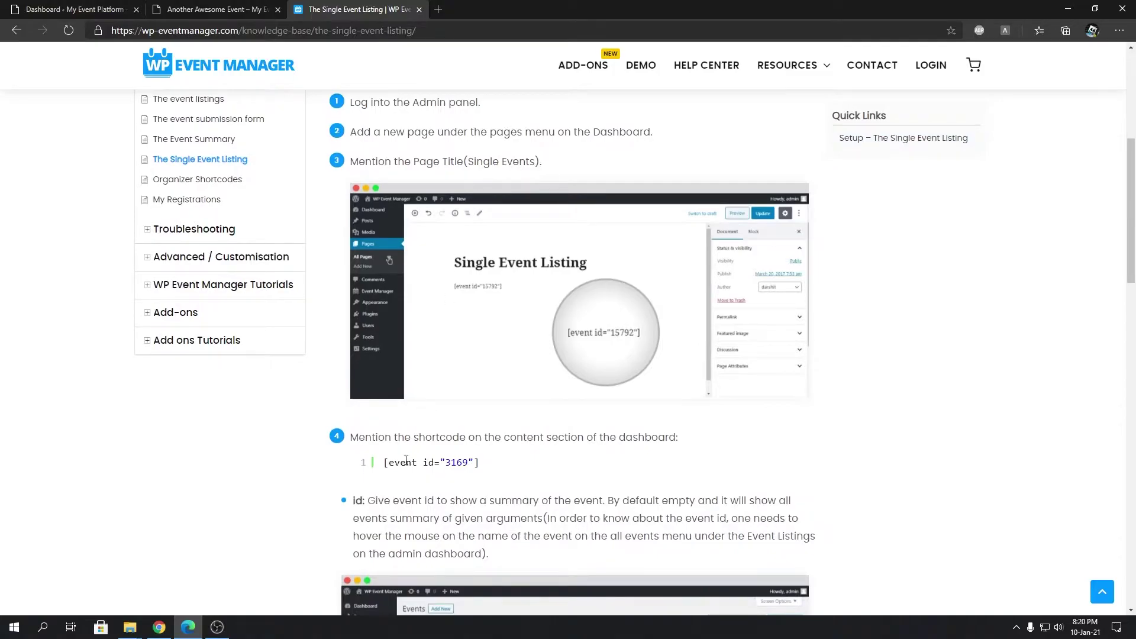
{"action": "double_click", "coordinate": [406, 461]}
{"action": "left_click", "coordinate": [428, 480]}
{"action": "scroll", "coordinate": [484, 463], "scroll_direction": "down", "scroll_amount": 5}
{"action": "scroll", "coordinate": [395, 376], "scroll_direction": "up", "scroll_amount": 4}
{"action": "double_click", "coordinate": [413, 379]}
{"action": "key", "text": "ctrl+c"}
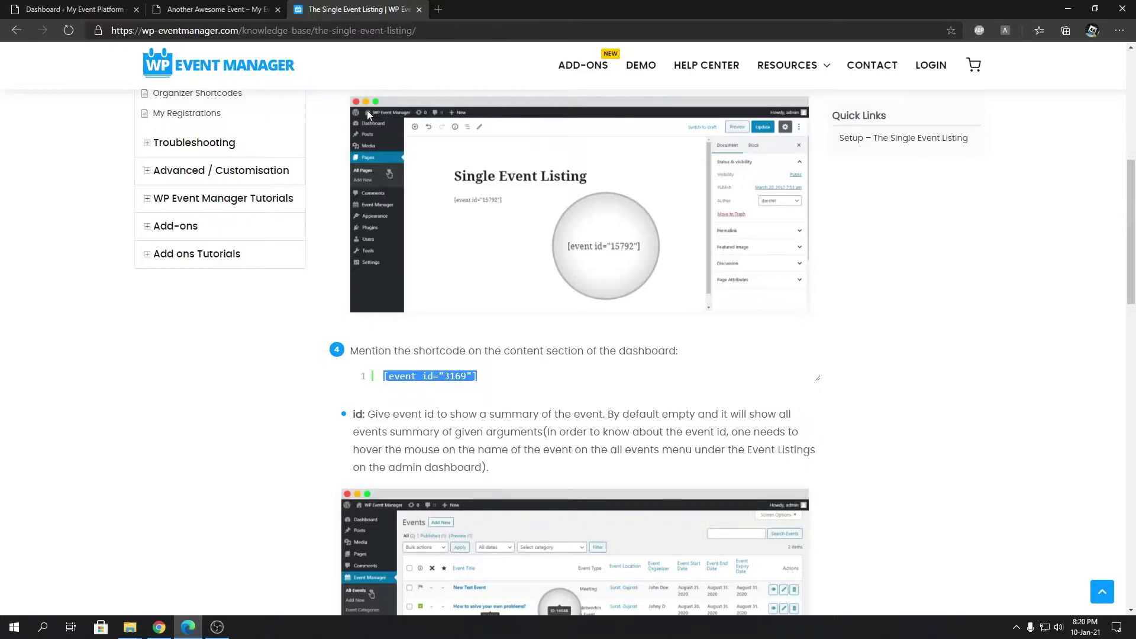
{"action": "left_click", "coordinate": [236, 9]}
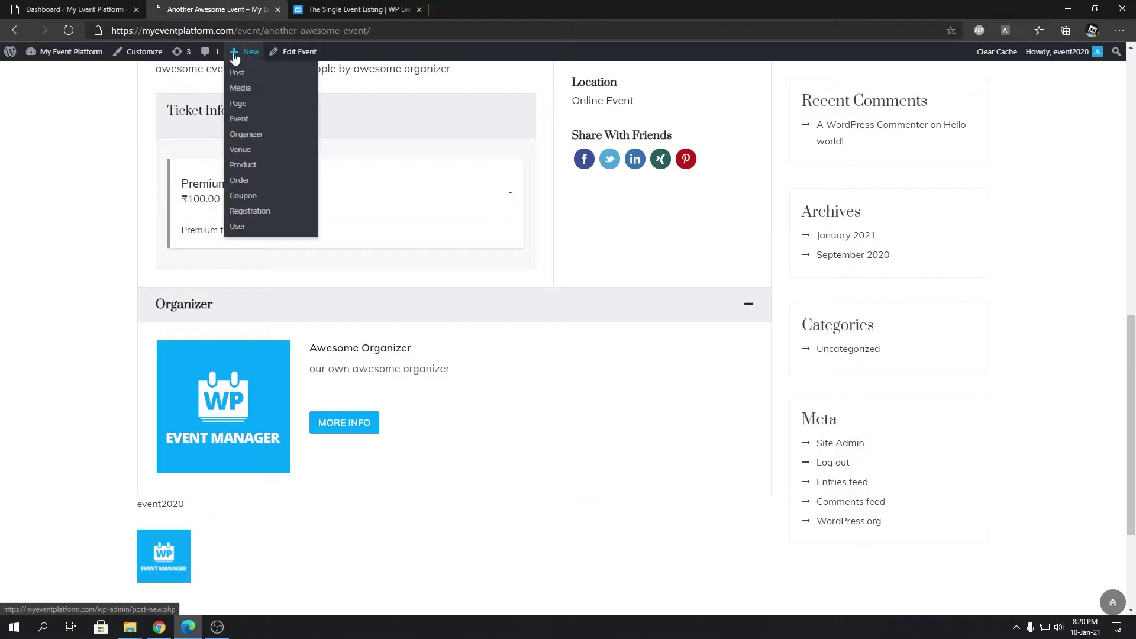
Create a new page in a new tab titled 'Custom Single Event' containing [event id="3169"]
{"action": "left_click", "coordinate": [83, 7]}
{"action": "mouse_move", "coordinate": [180, 55]}
{"action": "right_click", "coordinate": [180, 105]}
{"action": "left_click", "coordinate": [213, 116]}
{"action": "left_click", "coordinate": [201, 9]}
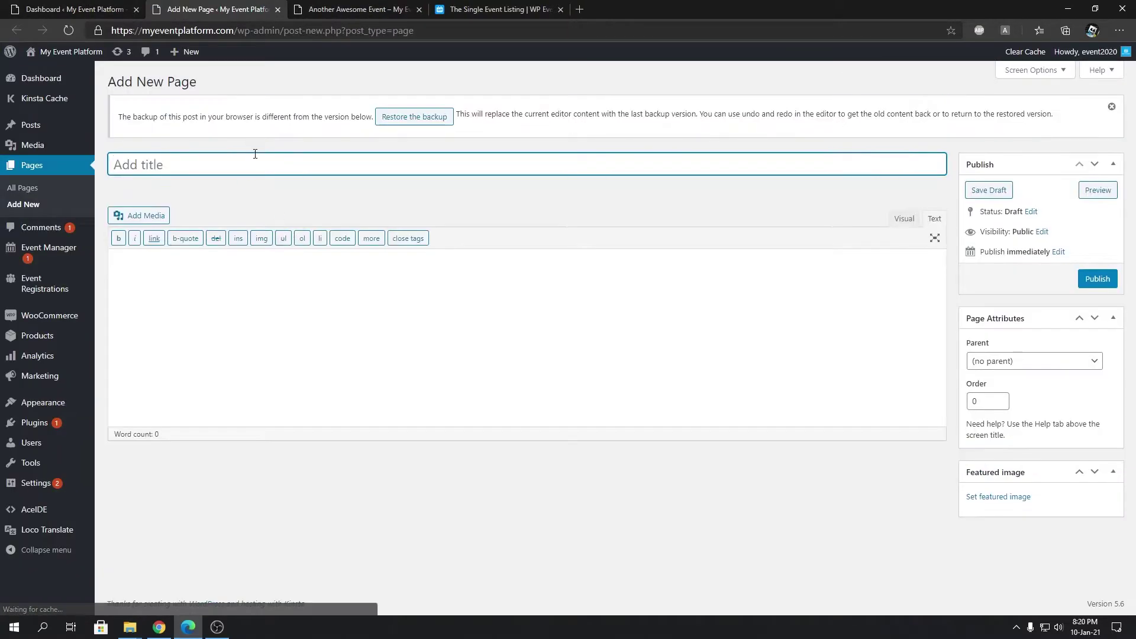
{"action": "left_click", "coordinate": [256, 161]}
{"action": "type", "text": "Custom "}
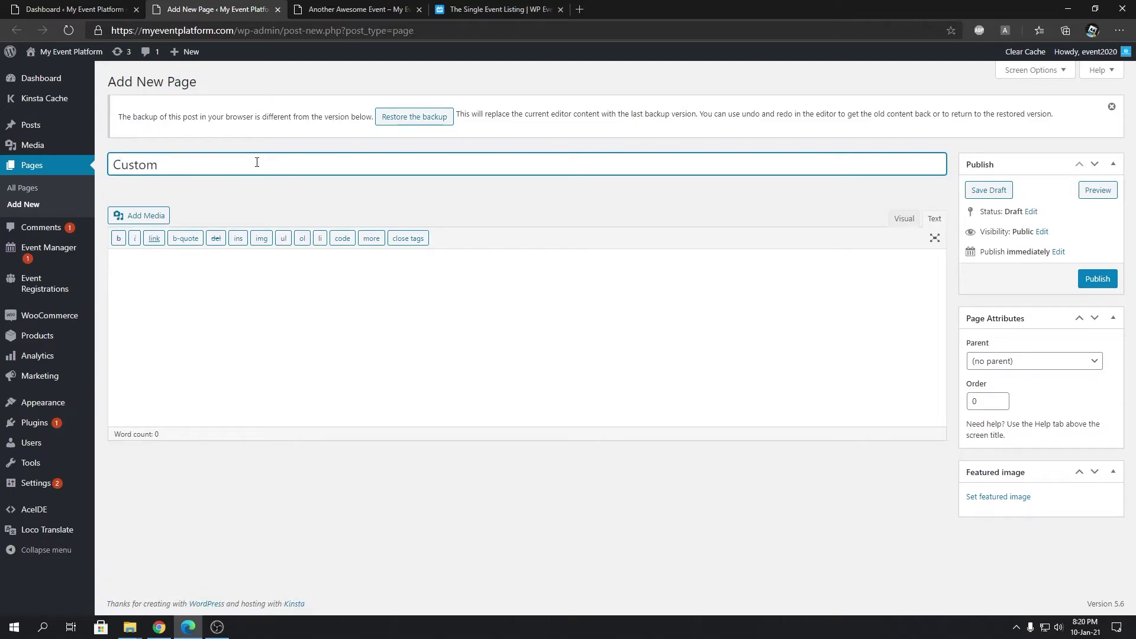
{"action": "type", "text": "Single Event"}
{"action": "left_click", "coordinate": [278, 312]}
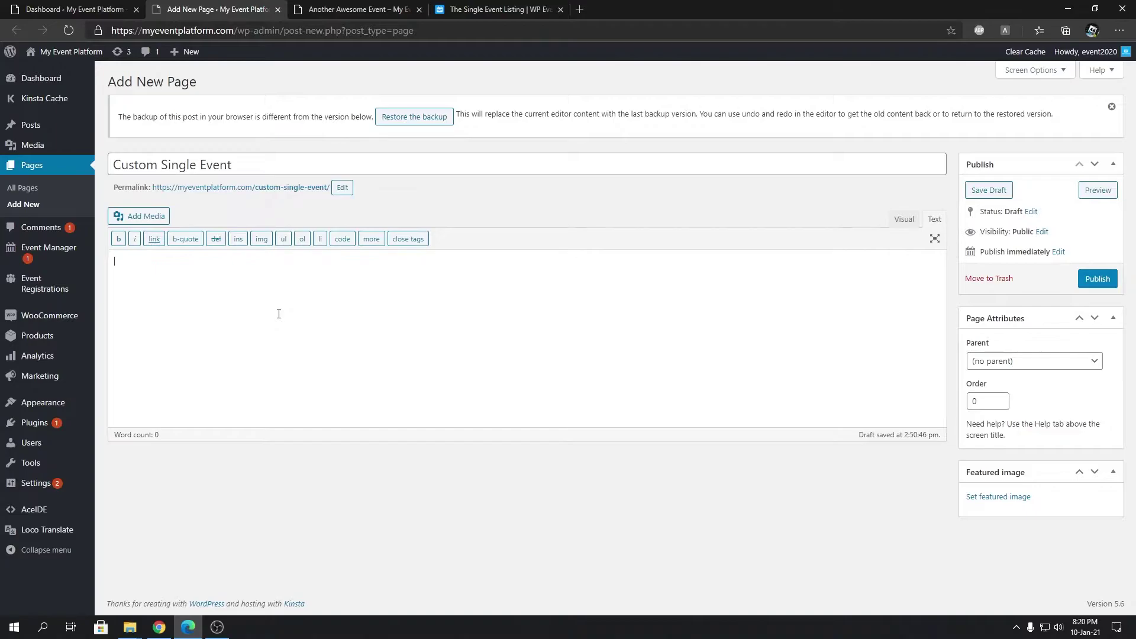
{"action": "key", "text": "ctrl+v"}
Select the 'Another Awesome Event' title on the event page, then go back to the dashboard tab
{"action": "left_click", "coordinate": [361, 9]}
{"action": "scroll", "coordinate": [317, 247], "scroll_direction": "up", "scroll_amount": 15}
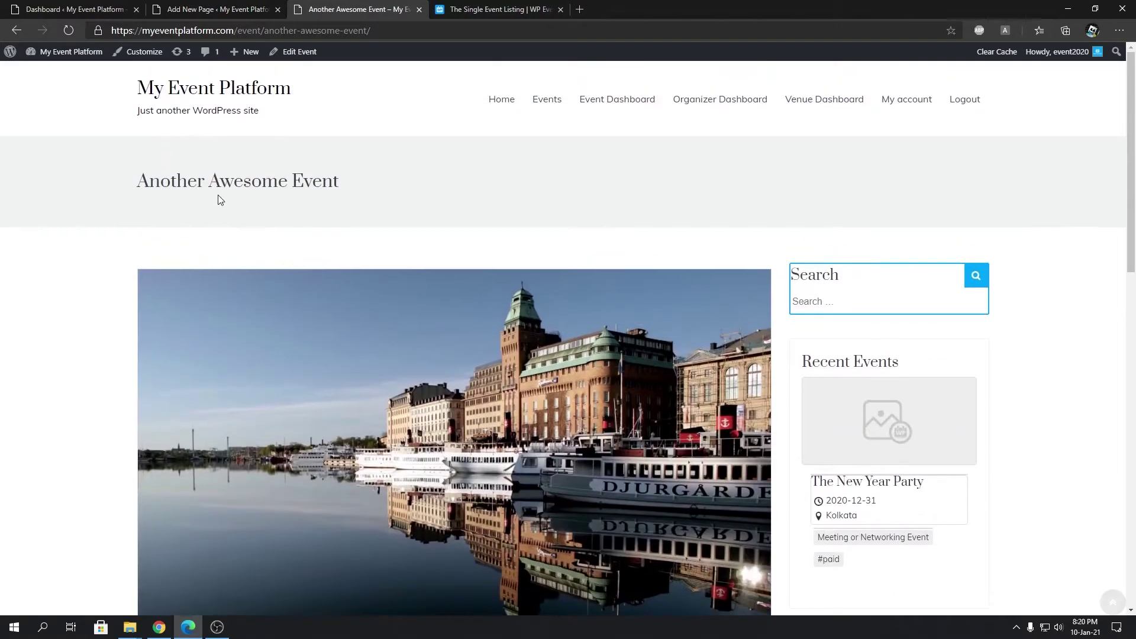
{"action": "scroll", "coordinate": [482, 410], "scroll_direction": "down", "scroll_amount": 3}
{"action": "scroll", "coordinate": [482, 411], "scroll_direction": "up", "scroll_amount": 3}
{"action": "left_click_drag", "start_coordinate": [137, 185], "coordinate": [339, 184]}
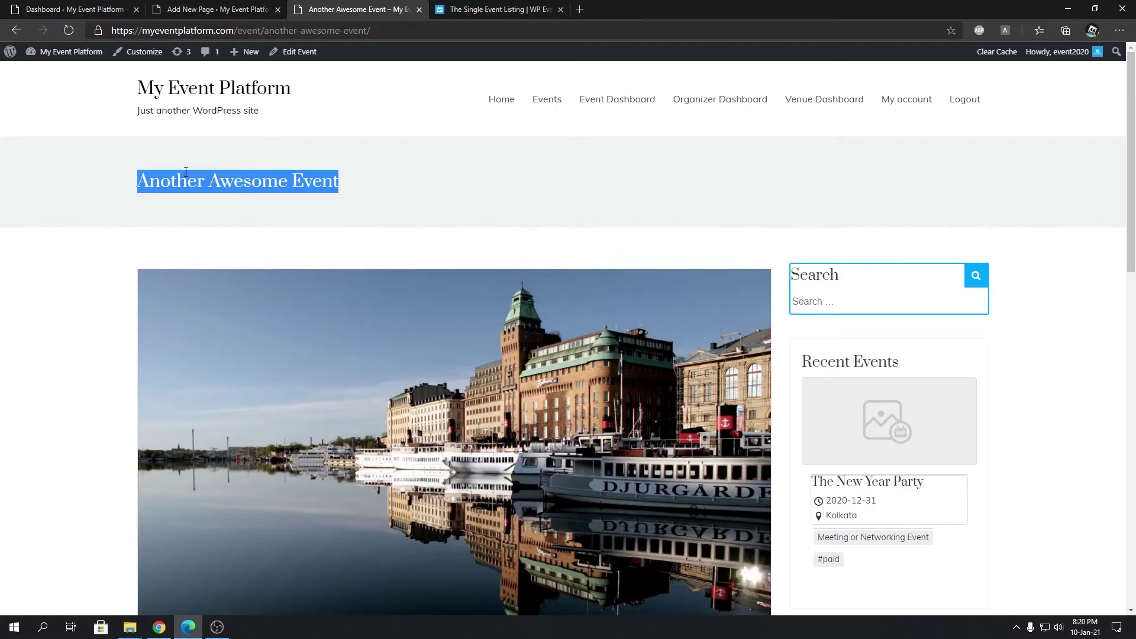
{"action": "left_click", "coordinate": [81, 7]}
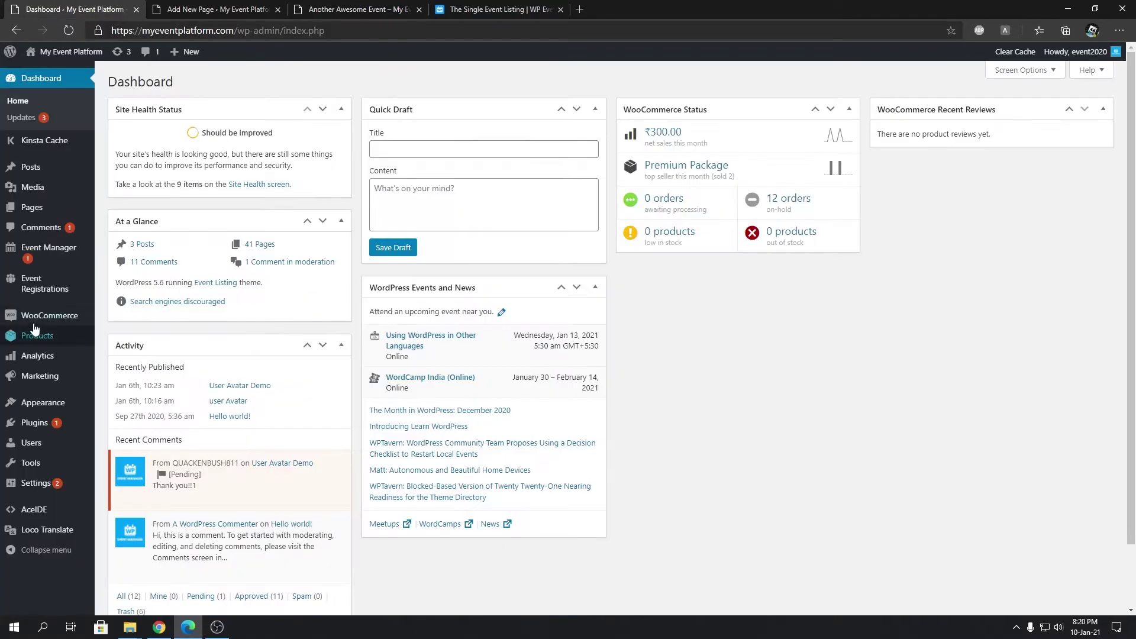
Look up Another Awesome Event's ID 122 in All Events and select 3169 in the draft shortcode
{"action": "mouse_move", "coordinate": [77, 251]}
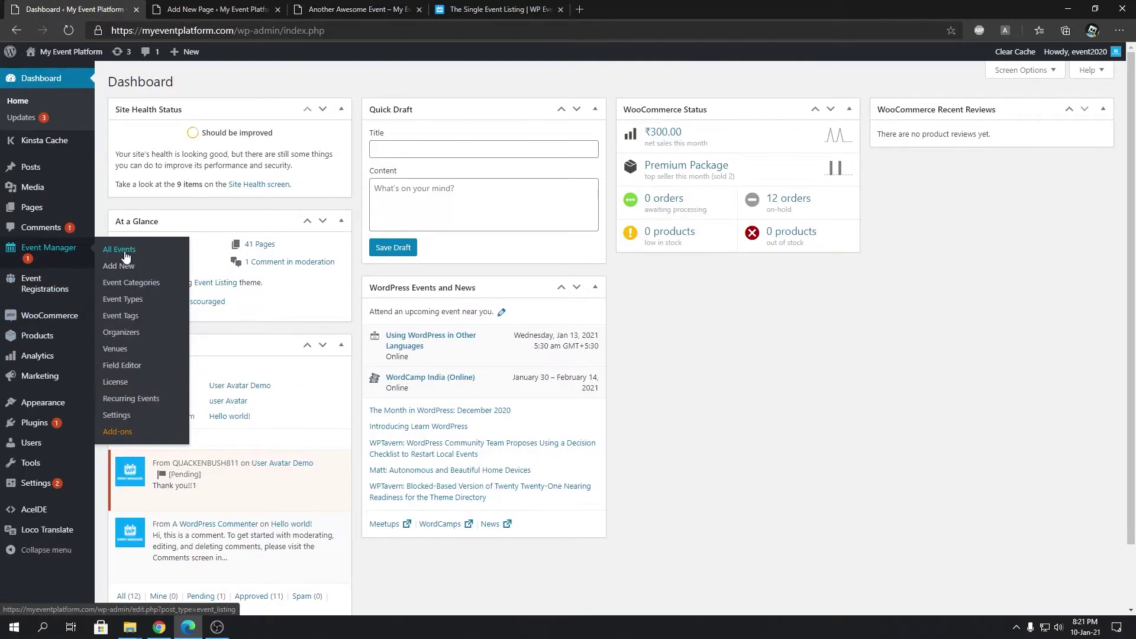
{"action": "left_click", "coordinate": [124, 252]}
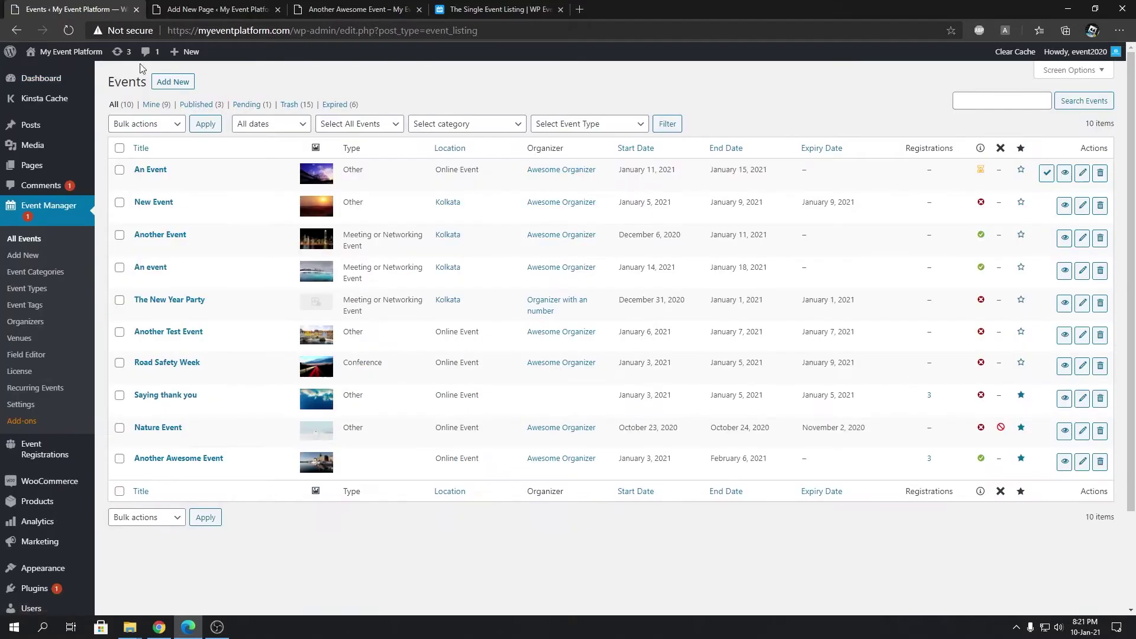
{"action": "key", "text": "ctrl+Tab"}
{"action": "key", "text": "shift+Right"}
{"action": "key", "text": "shift+Right"}
{"action": "key", "text": "shift+Right"}
{"action": "key", "text": "shift+Right"}
{"action": "key", "text": "shift+Right"}
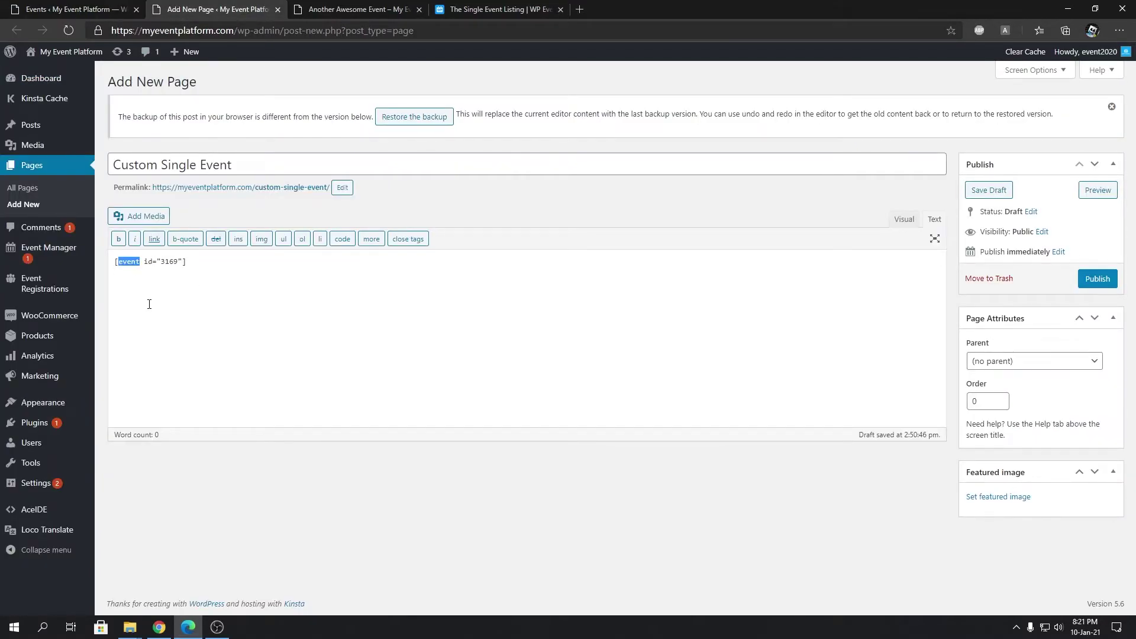
{"action": "double_click", "coordinate": [148, 262]}
{"action": "double_click", "coordinate": [168, 264]}
{"action": "left_click", "coordinate": [100, 10]}
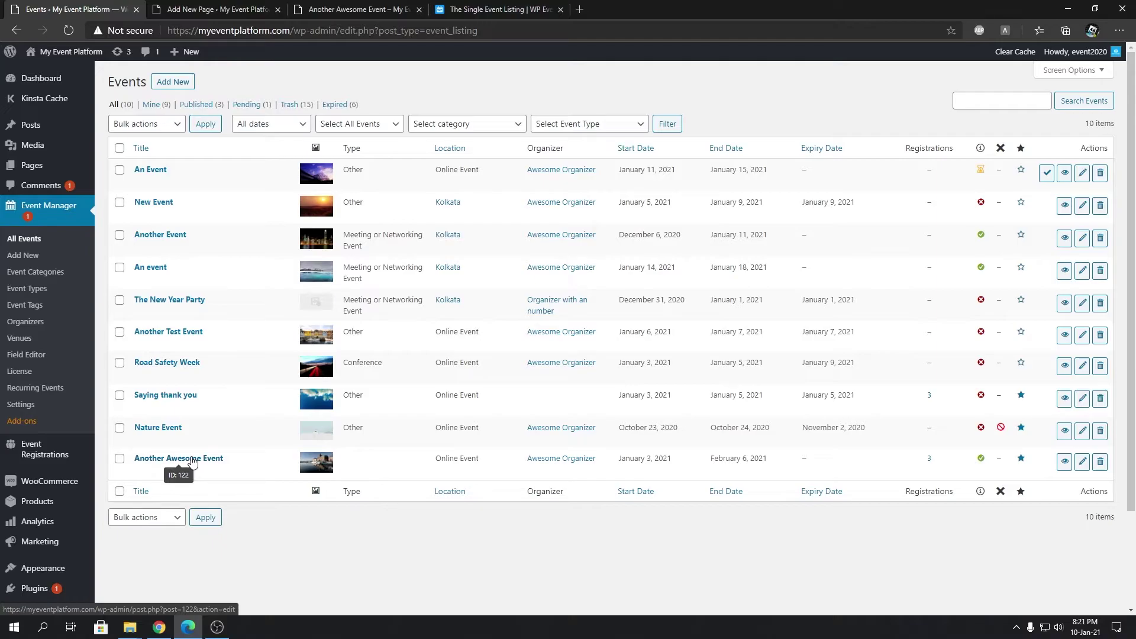
Change the shortcode to [event id="122"], publish the page, and open its permalink in a new tab
{"action": "key", "text": "ctrl+Tab"}
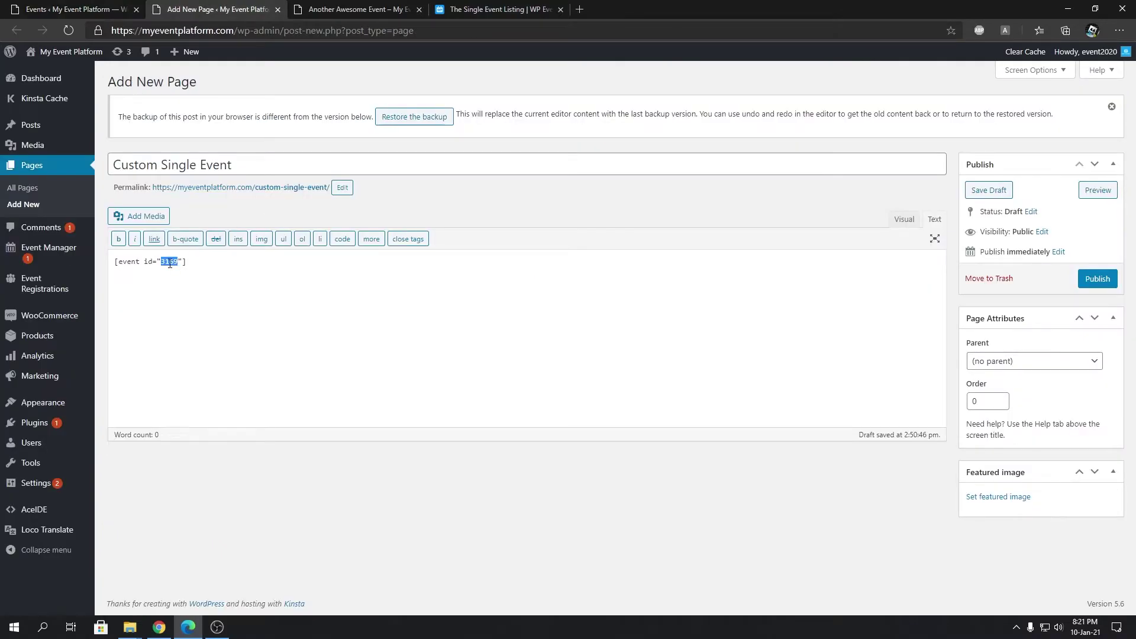
{"action": "type", "text": "122"}
{"action": "left_click", "coordinate": [1112, 285]}
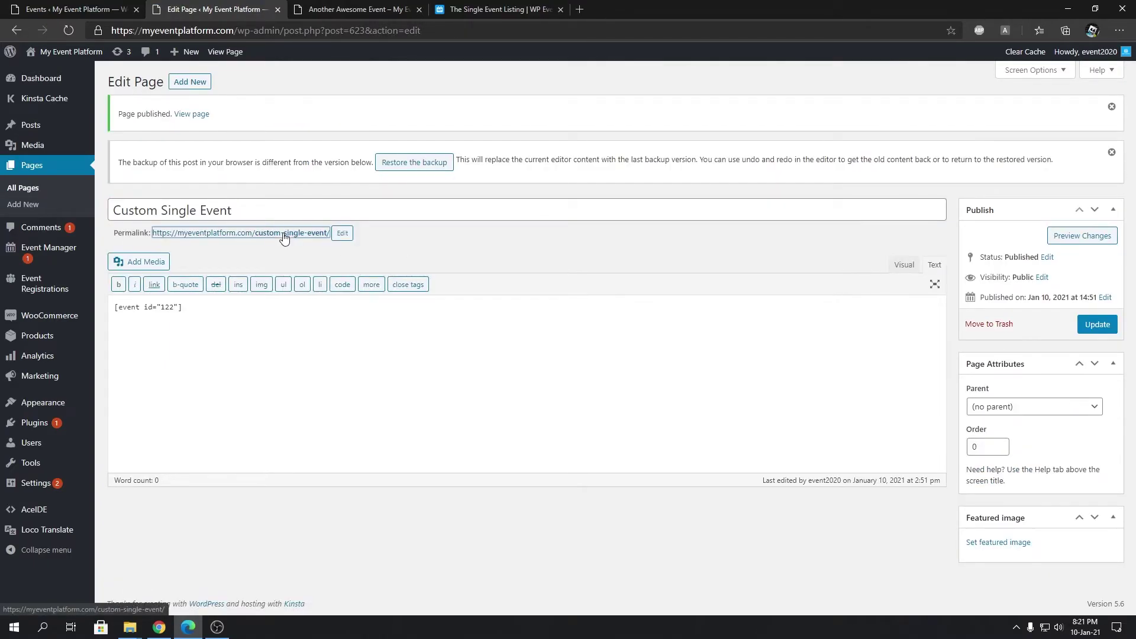
{"action": "right_click", "coordinate": [284, 234]}
{"action": "left_click", "coordinate": [313, 248]}
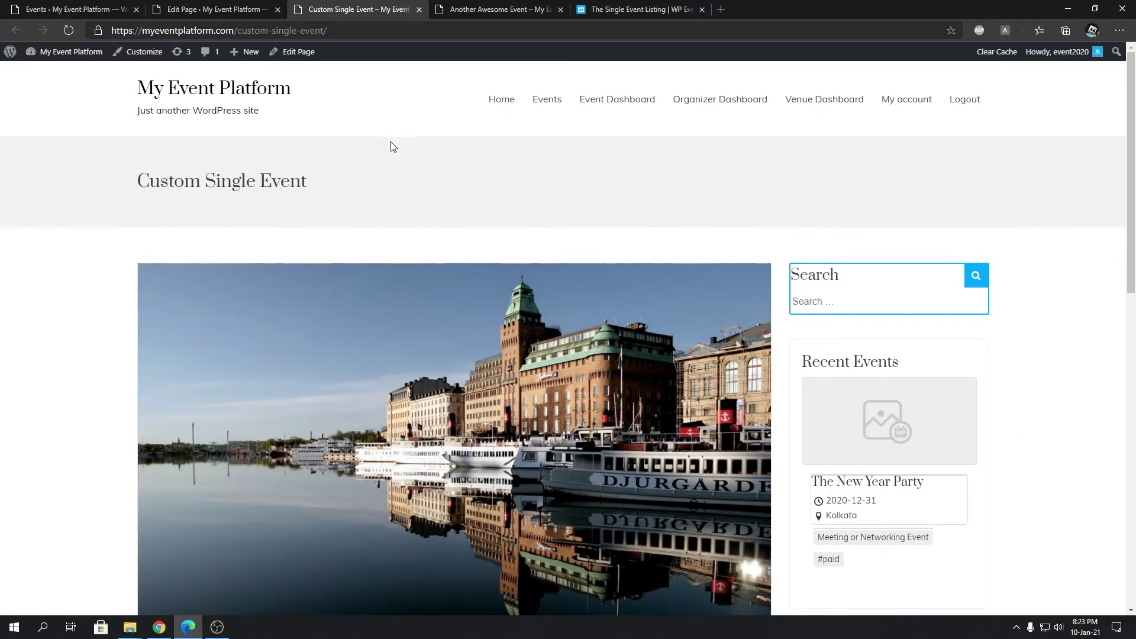
{"action": "left_click", "coordinate": [497, 9]}
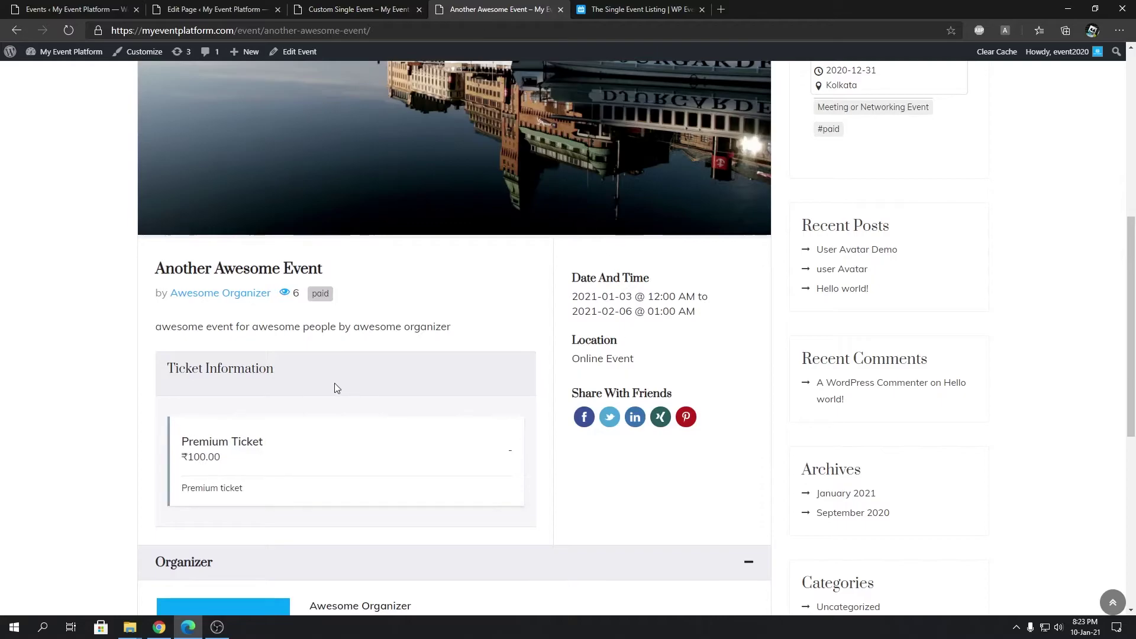
{"action": "left_click", "coordinate": [362, 8]}
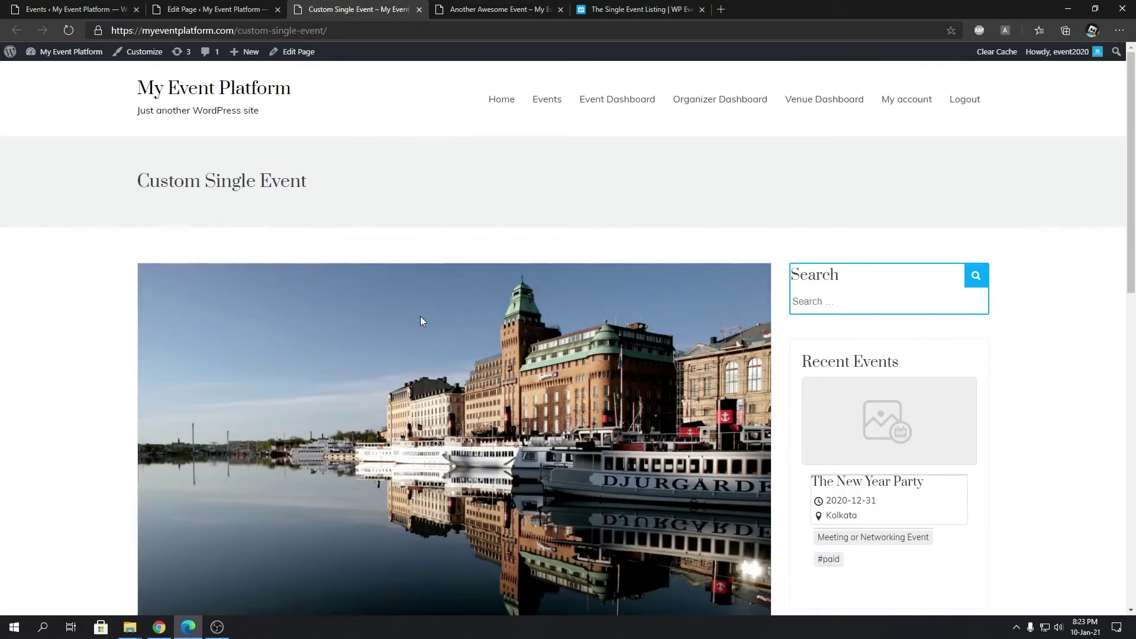
{"action": "scroll", "coordinate": [422, 313], "scroll_direction": "down", "scroll_amount": 15}
{"action": "scroll", "coordinate": [573, 371], "scroll_direction": "up", "scroll_amount": 15}
{"action": "scroll", "coordinate": [451, 331], "scroll_direction": "down", "scroll_amount": 3}
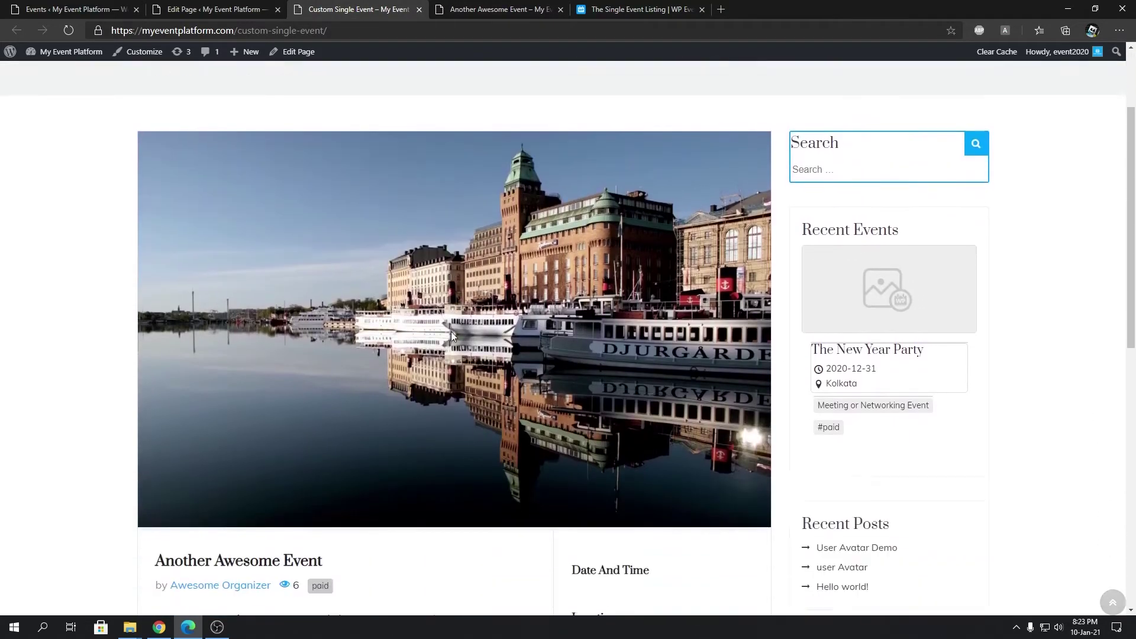
{"action": "scroll", "coordinate": [451, 332], "scroll_direction": "down", "scroll_amount": 5}
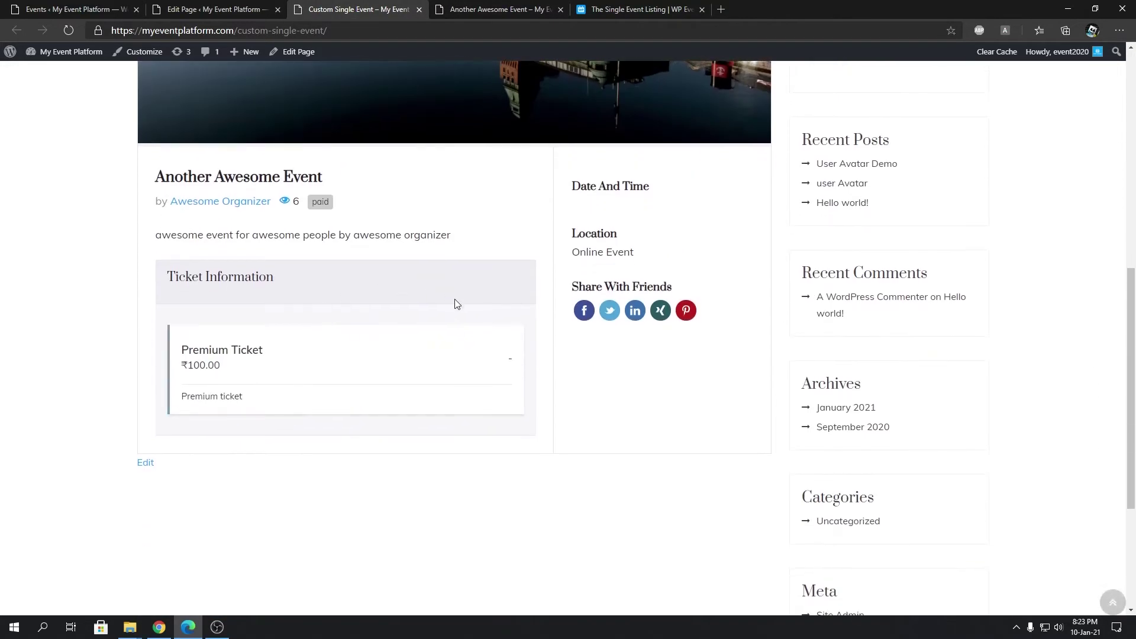
{"action": "left_click", "coordinate": [492, 5]}
{"action": "scroll", "coordinate": [605, 347], "scroll_direction": "down", "scroll_amount": 5}
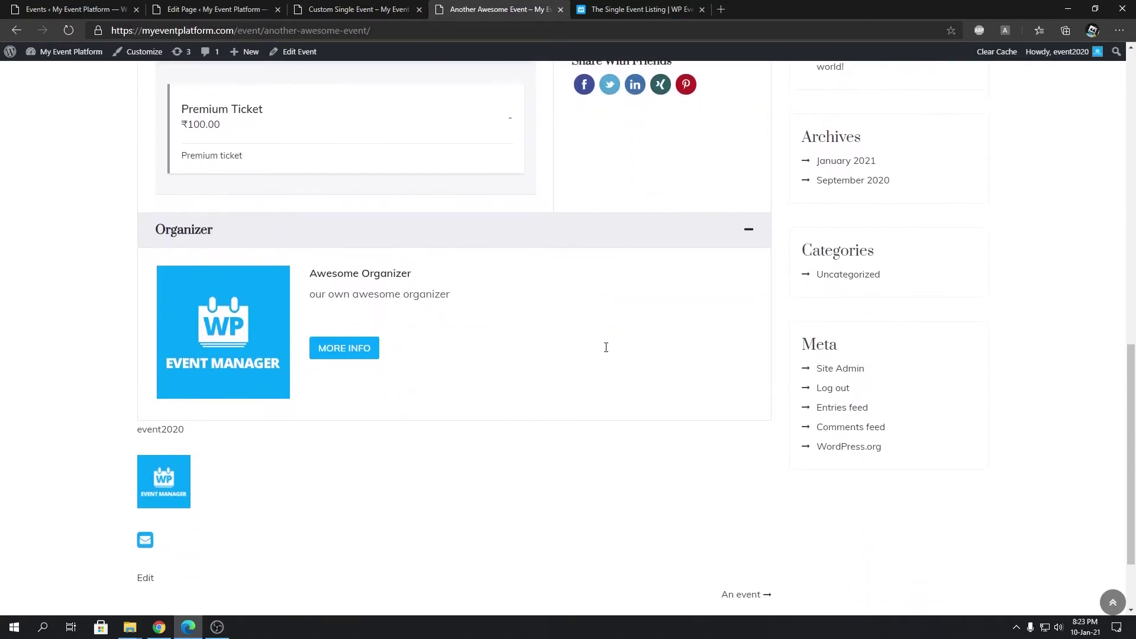
{"action": "left_click", "coordinate": [374, 9]}
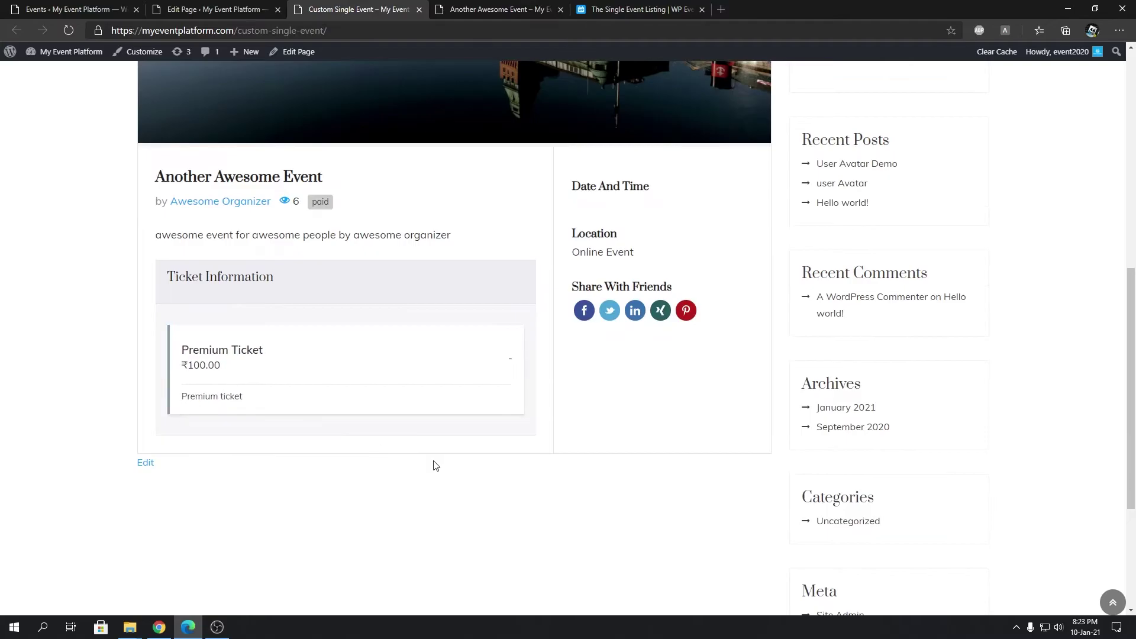
{"action": "scroll", "coordinate": [373, 274], "scroll_direction": "up", "scroll_amount": 4}
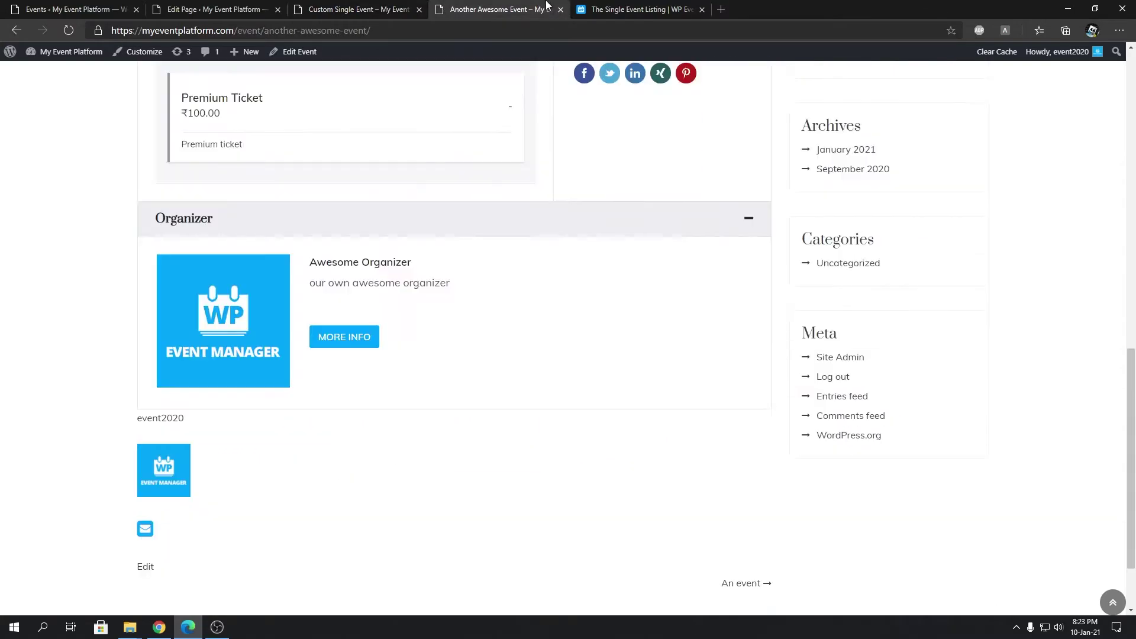
{"action": "scroll", "coordinate": [463, 322], "scroll_direction": "up", "scroll_amount": 4}
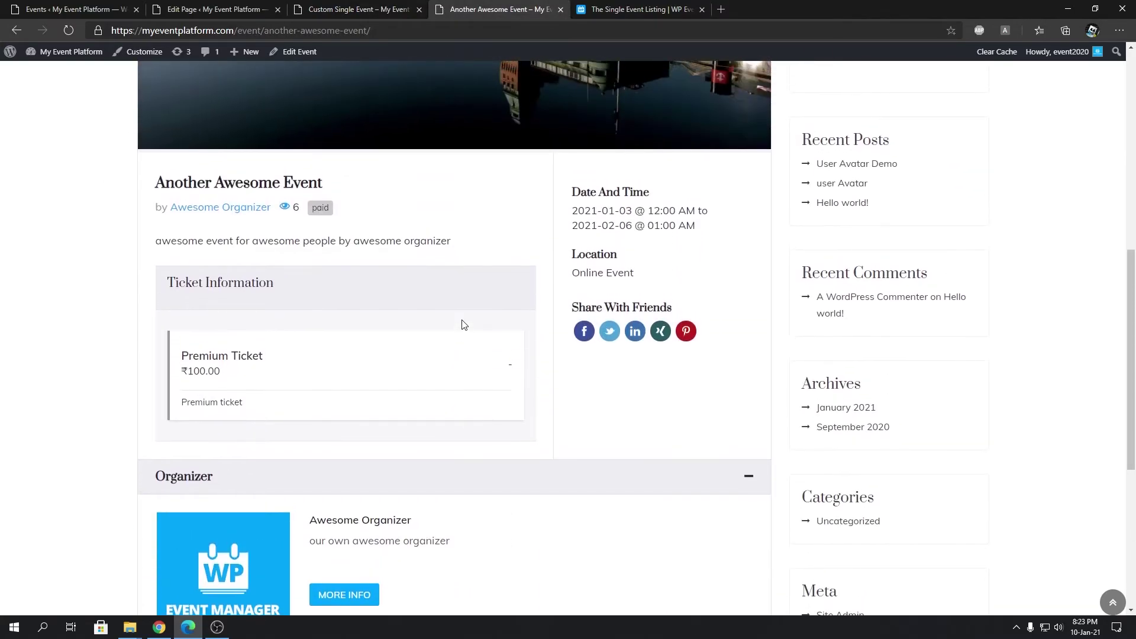
{"action": "scroll", "coordinate": [464, 324], "scroll_direction": "down", "scroll_amount": 3}
{"action": "left_click", "coordinate": [426, 313]}
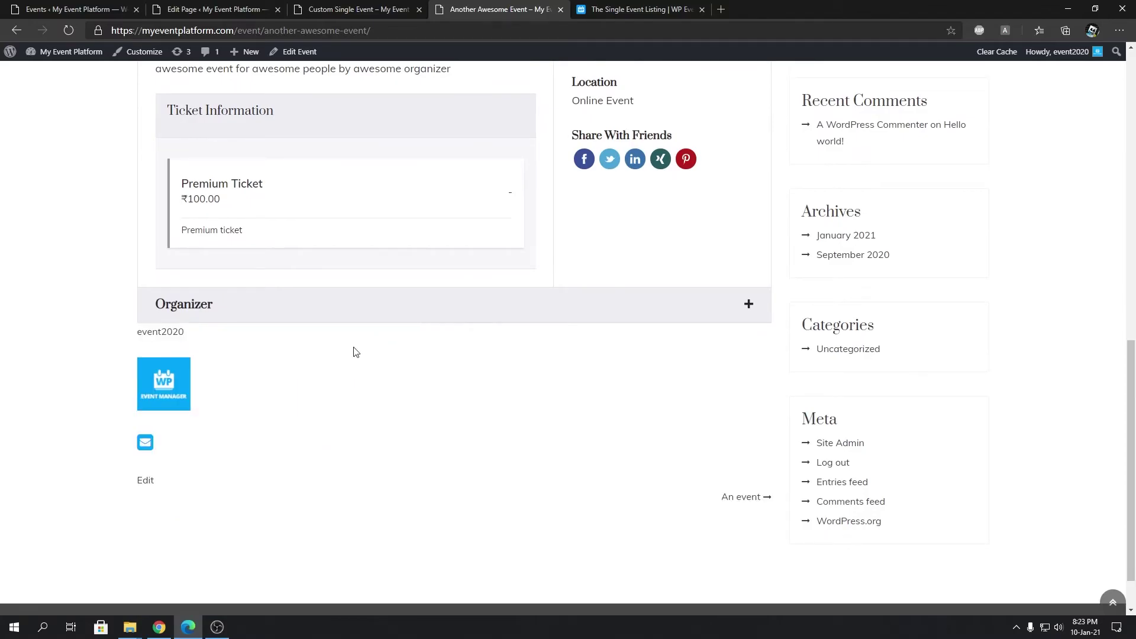
{"action": "left_click", "coordinate": [314, 319]}
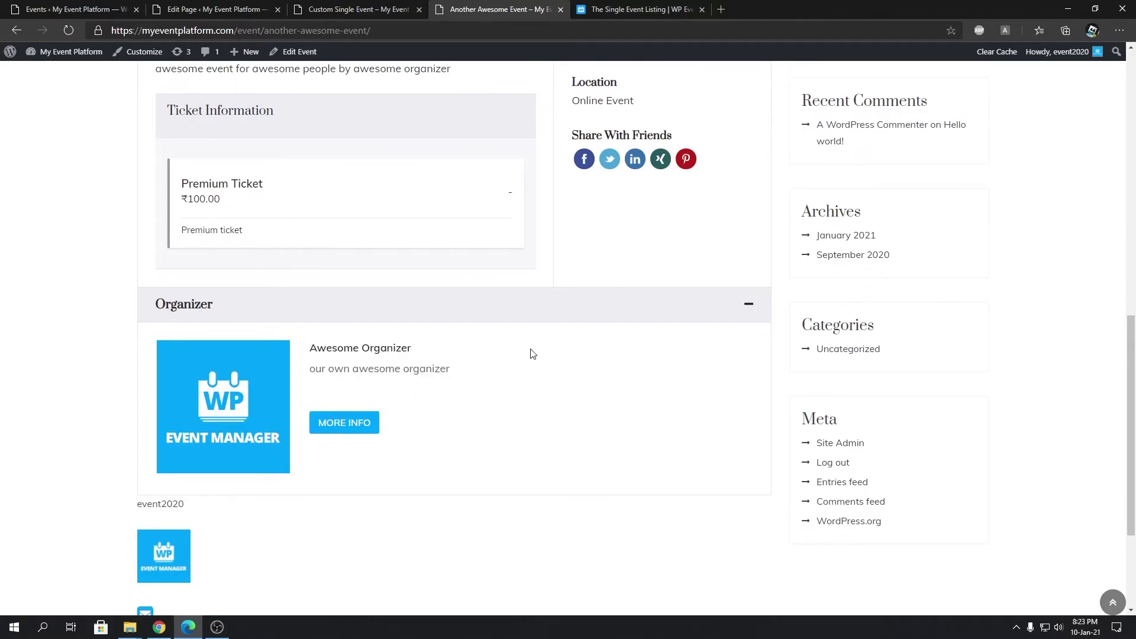
{"action": "left_click", "coordinate": [340, 8]}
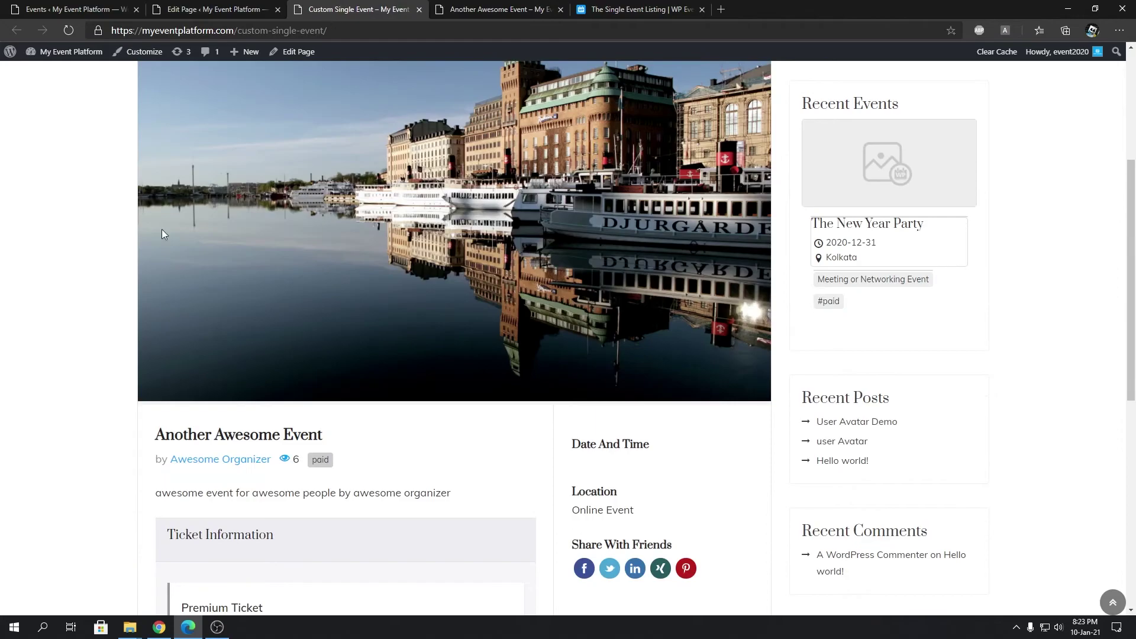
Reload the published Custom Single Event page and scroll through its event details
{"action": "key", "text": "F5"}
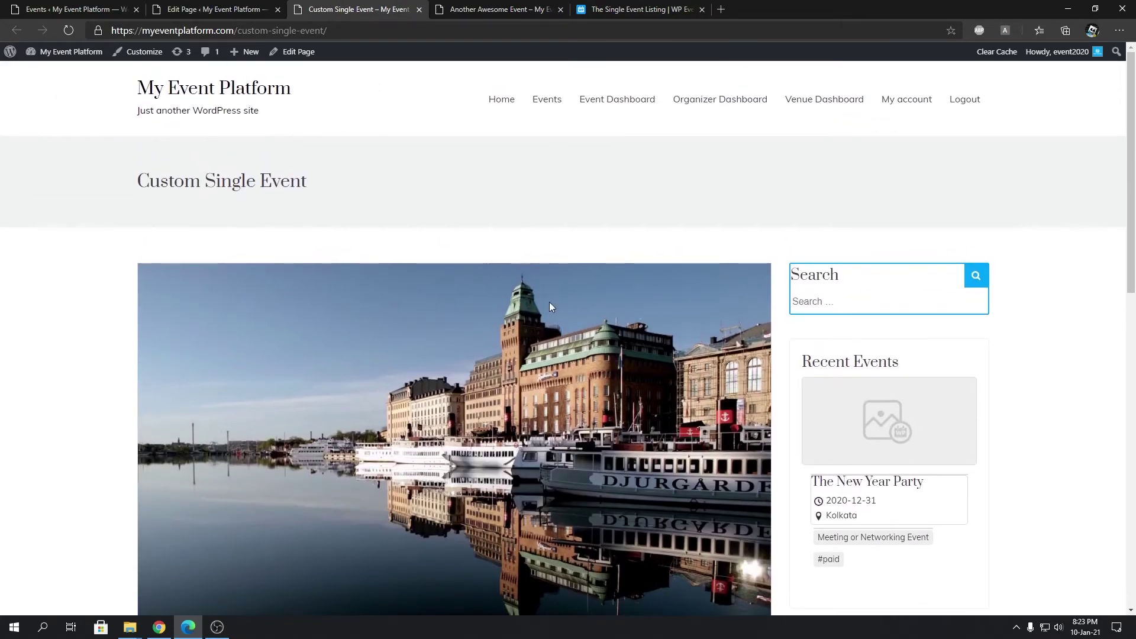
{"action": "scroll", "coordinate": [414, 322], "scroll_direction": "down", "scroll_amount": 7}
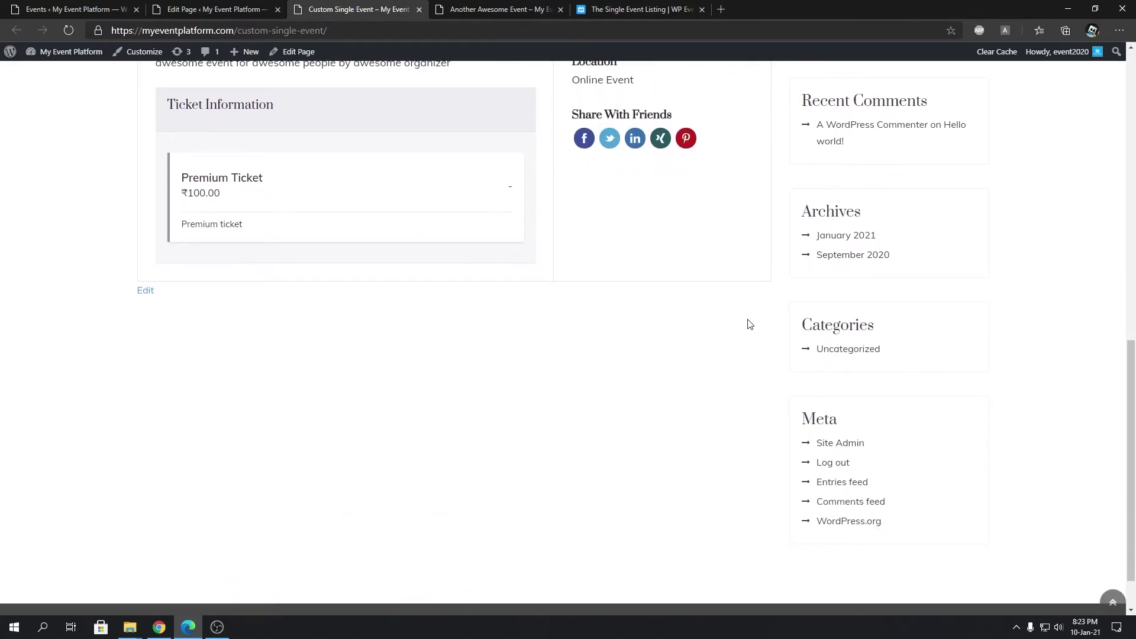
{"action": "scroll", "coordinate": [632, 340], "scroll_direction": "up", "scroll_amount": 4}
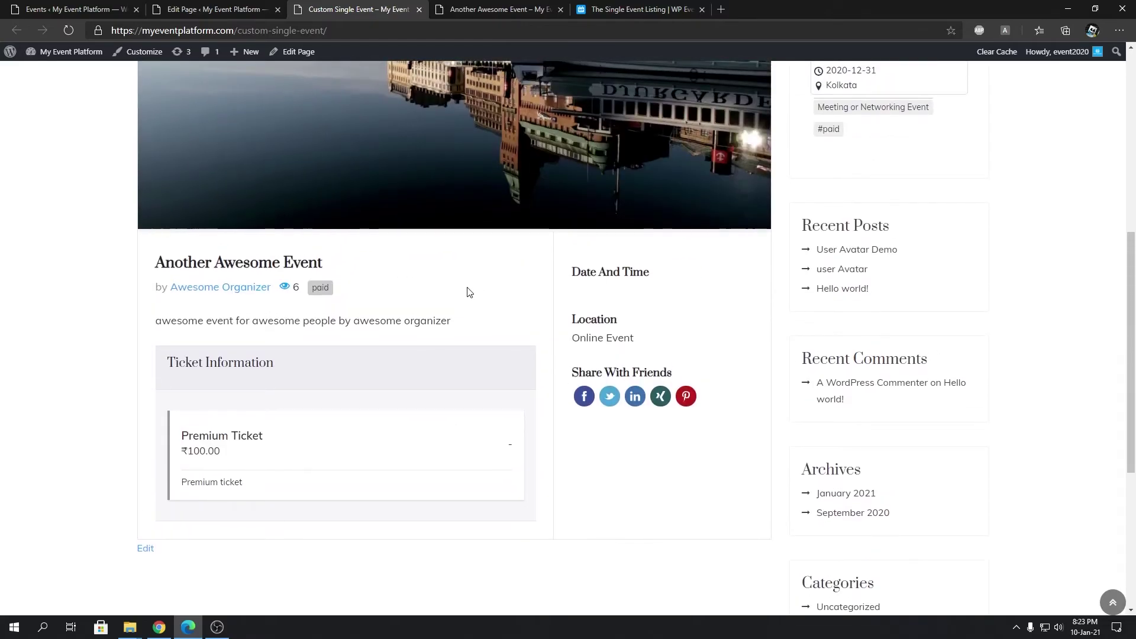
{"action": "scroll", "coordinate": [471, 284], "scroll_direction": "up", "scroll_amount": 4}
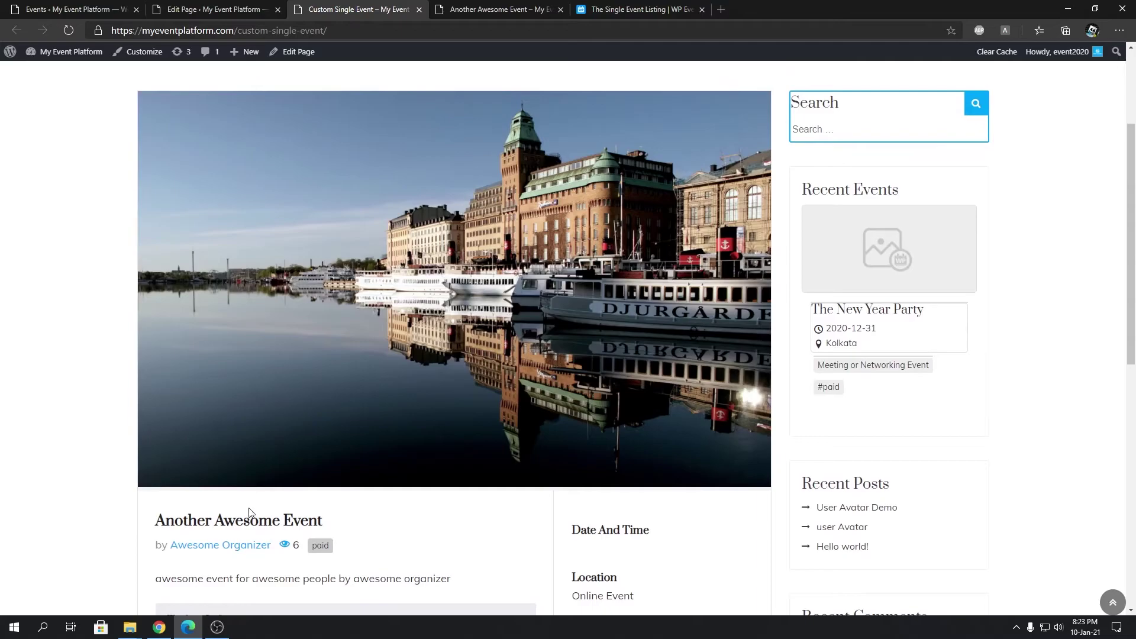
{"action": "scroll", "coordinate": [249, 512], "scroll_direction": "down", "scroll_amount": 3}
Check the Another Awesome Event title, description and Date And Time details, then return to the guide
{"action": "double_click", "coordinate": [228, 354]}
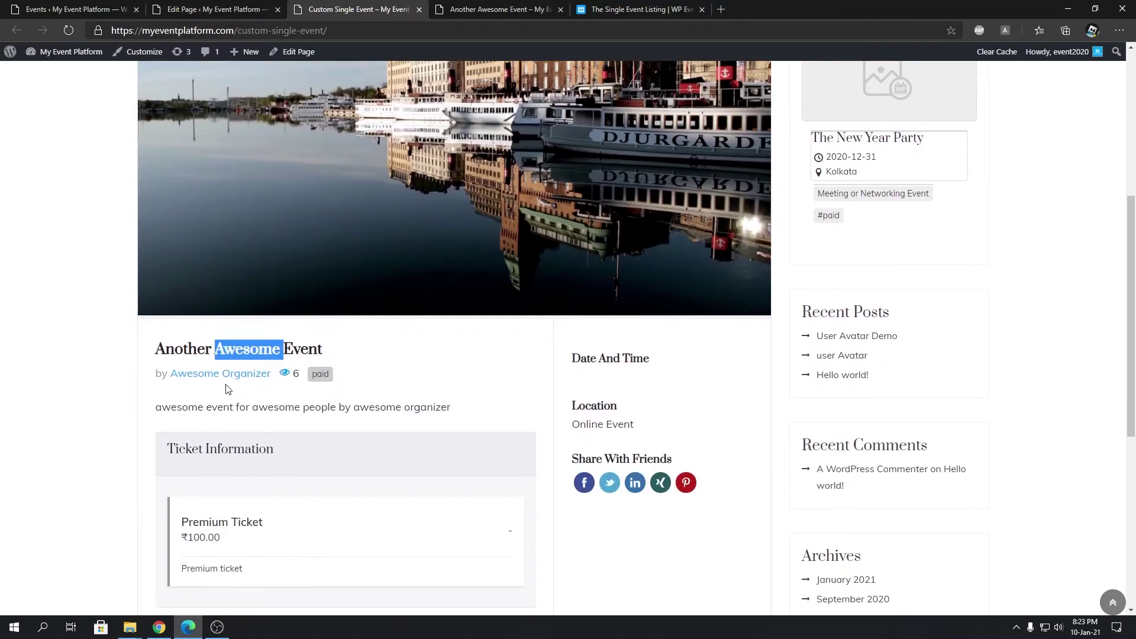
{"action": "triple_click", "coordinate": [190, 410]}
{"action": "triple_click", "coordinate": [595, 357]}
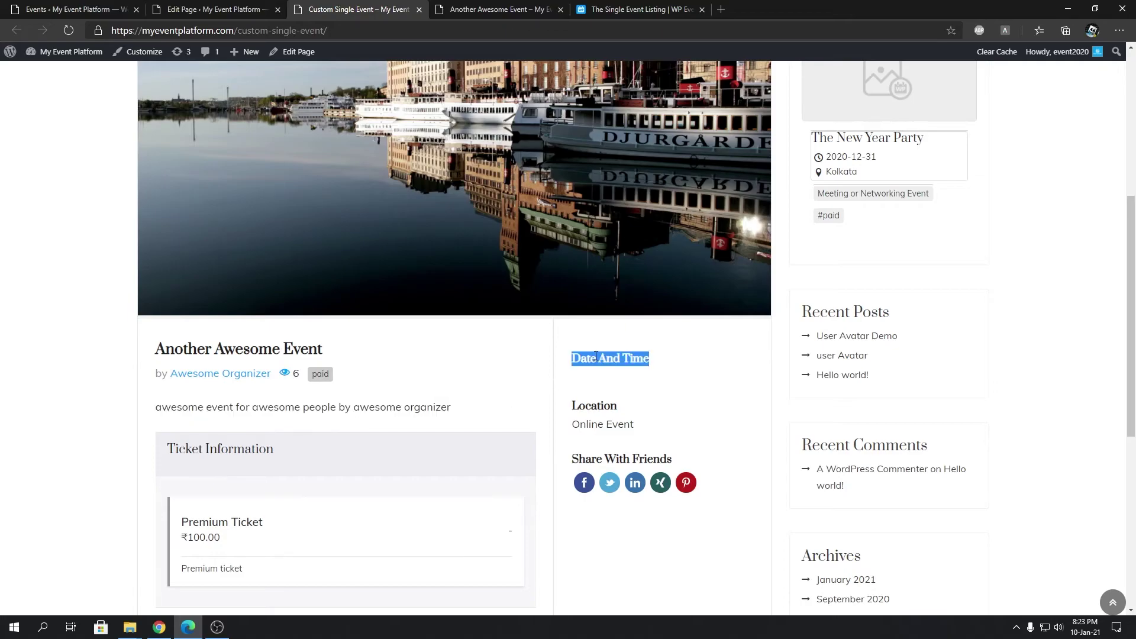
{"action": "left_click", "coordinate": [581, 410]}
{"action": "left_click_drag", "start_coordinate": [584, 459], "coordinate": [653, 460]}
{"action": "scroll", "coordinate": [230, 503], "scroll_direction": "down", "scroll_amount": 2}
{"action": "scroll", "coordinate": [225, 475], "scroll_direction": "down", "scroll_amount": 1}
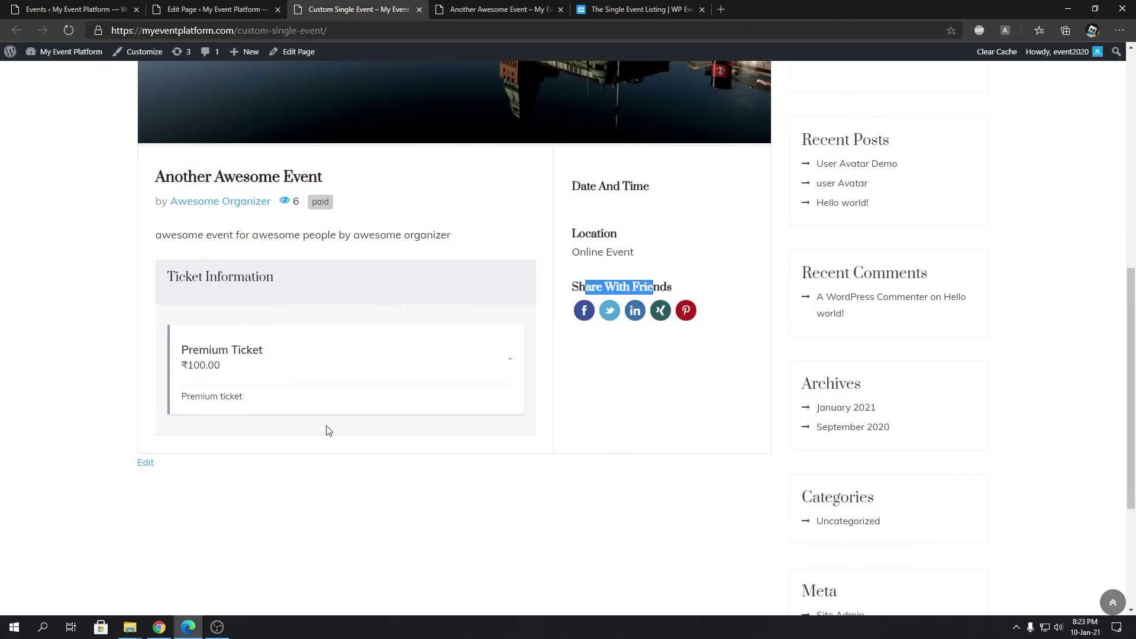
{"action": "left_click", "coordinate": [633, 10]}
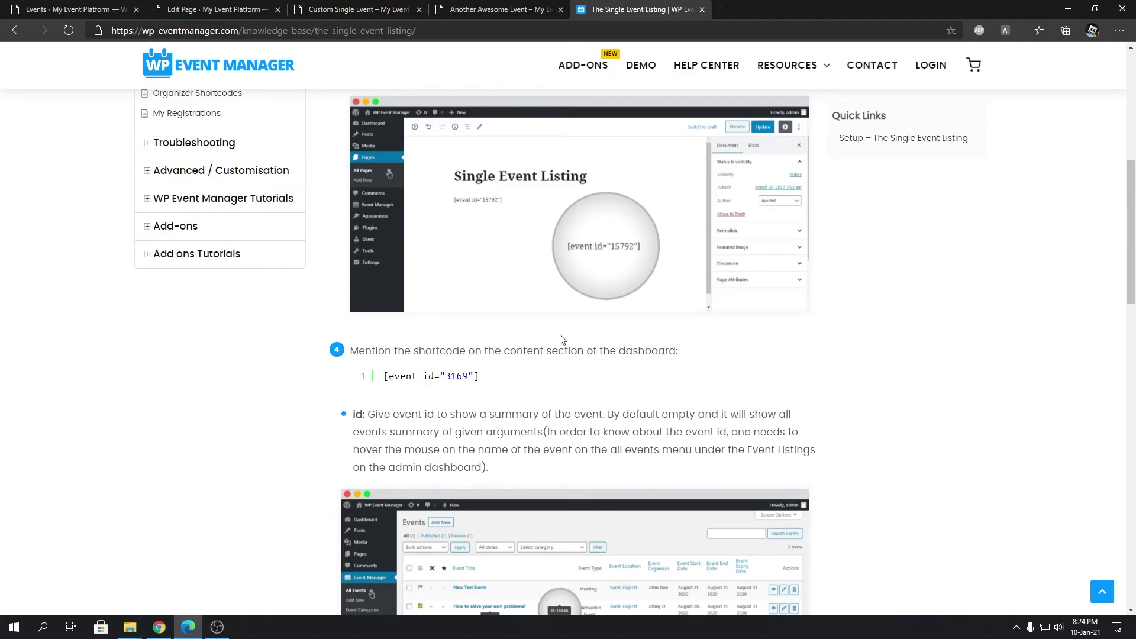
Compare the guide's example shortcode with event ID 122 in the page's shortcode
{"action": "scroll", "coordinate": [562, 339], "scroll_direction": "down", "scroll_amount": 7}
{"action": "scroll", "coordinate": [552, 346], "scroll_direction": "up", "scroll_amount": 7}
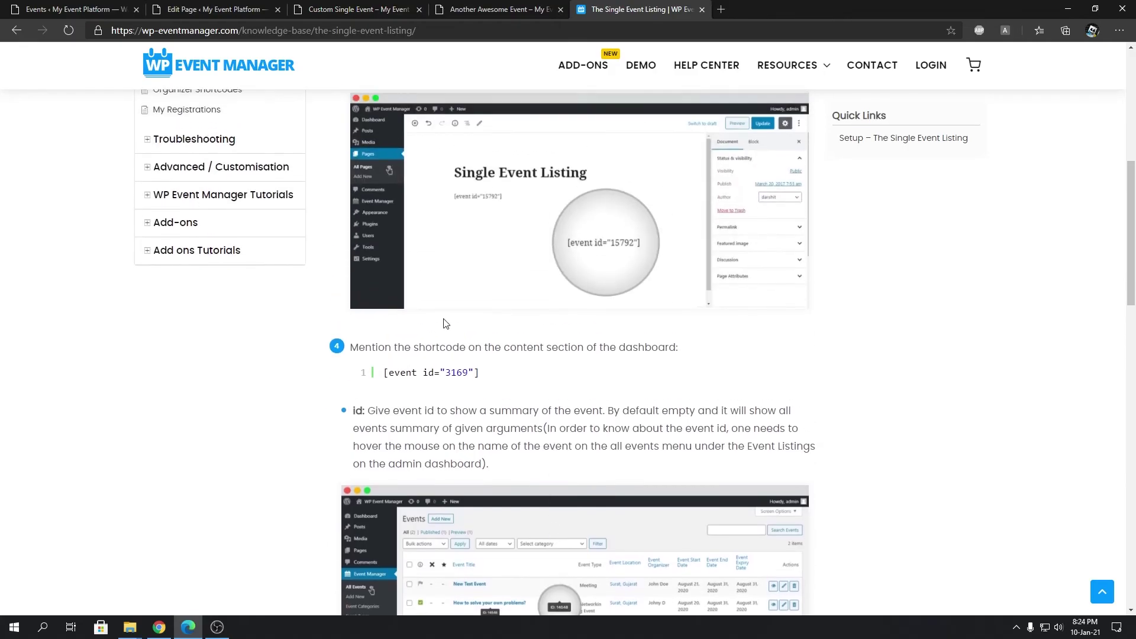
{"action": "triple_click", "coordinate": [388, 375]}
{"action": "left_click", "coordinate": [216, 9]}
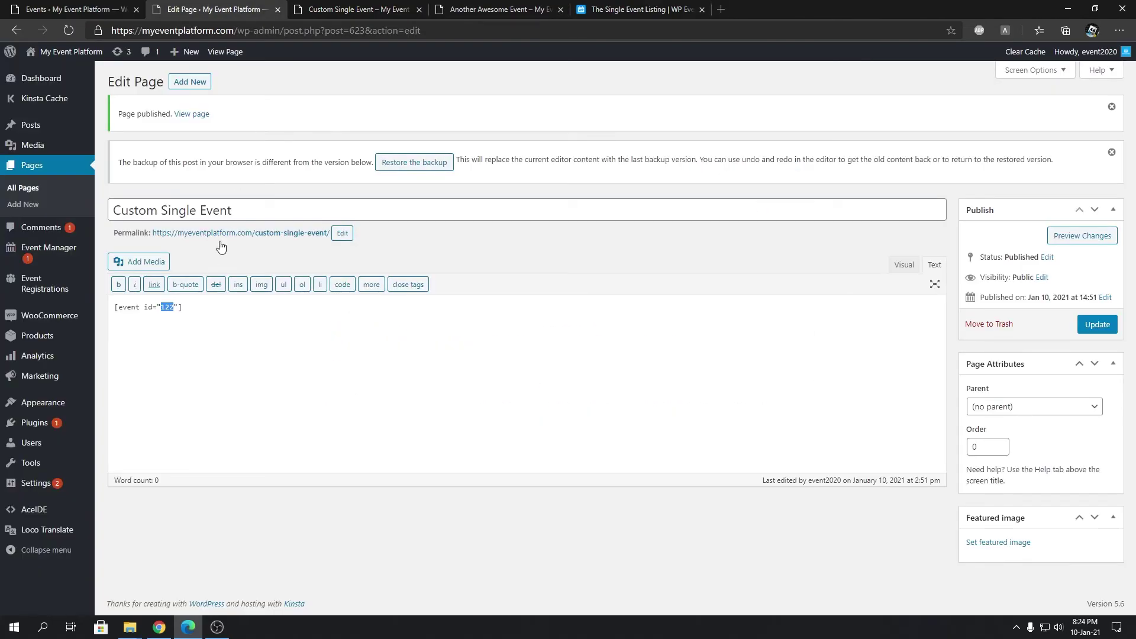
{"action": "left_click", "coordinate": [167, 307]}
{"action": "double_click", "coordinate": [167, 306]}
Return to the live Custom Single Event page and scroll back to its top
{"action": "left_click", "coordinate": [70, 7]}
{"action": "left_click", "coordinate": [216, 10]}
{"action": "left_click", "coordinate": [359, 10]}
{"action": "scroll", "coordinate": [437, 438], "scroll_direction": "up", "scroll_amount": 4}
{"action": "scroll", "coordinate": [441, 429], "scroll_direction": "up", "scroll_amount": 1}
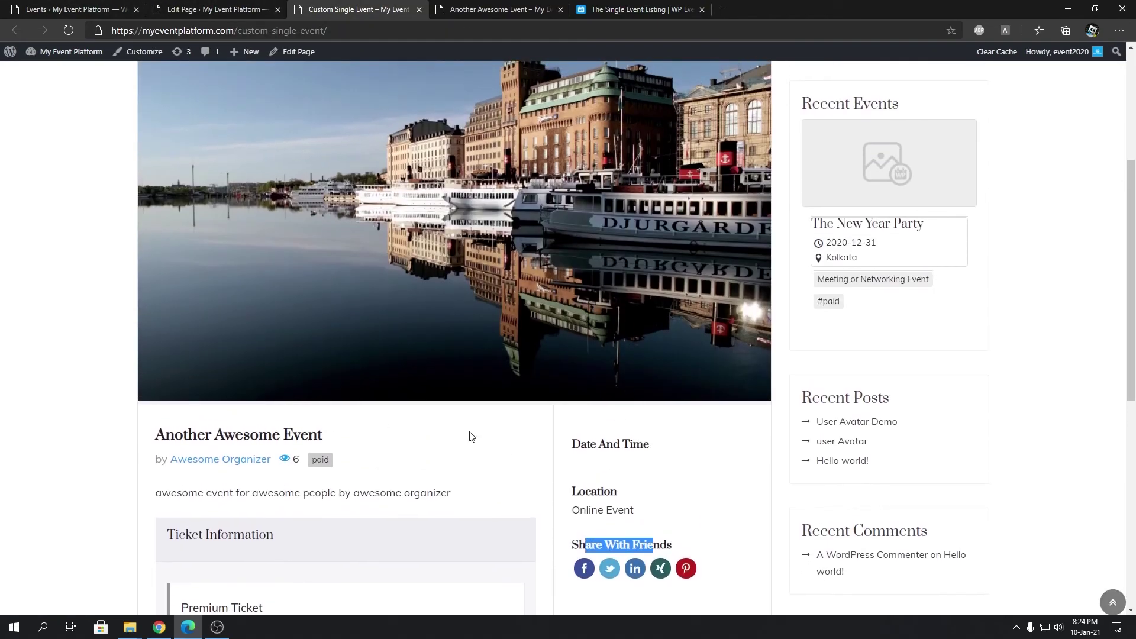
{"action": "scroll", "coordinate": [432, 372], "scroll_direction": "up", "scroll_amount": 3}
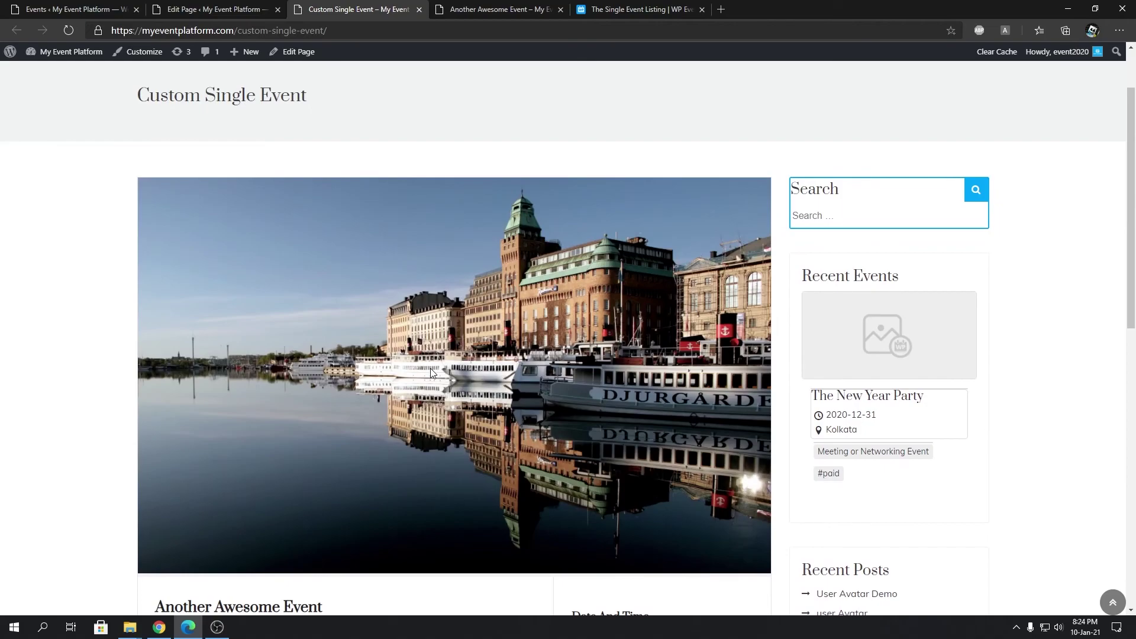